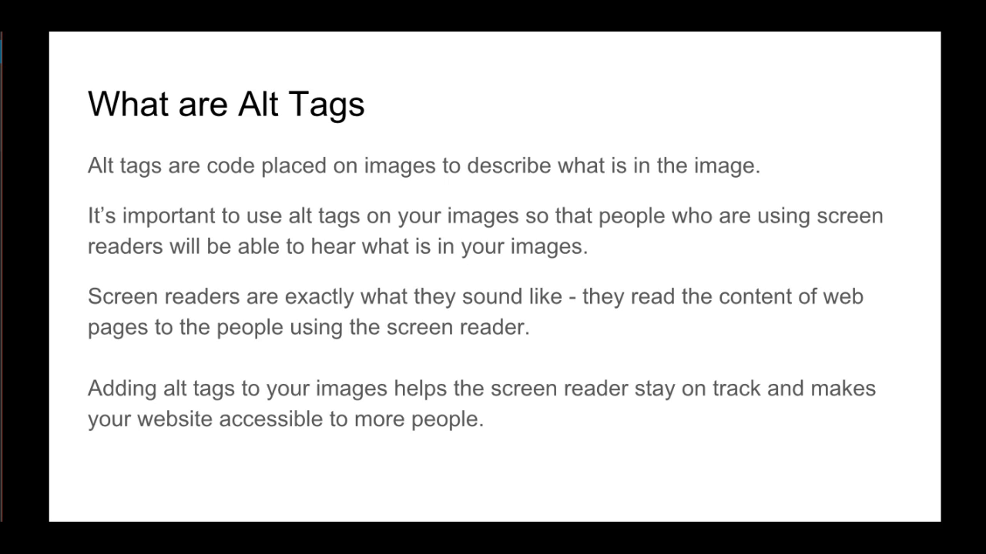
# Step: Advance the Google Slides deck to the next slide on writing alt tags
pyautogui.click(970, 425)
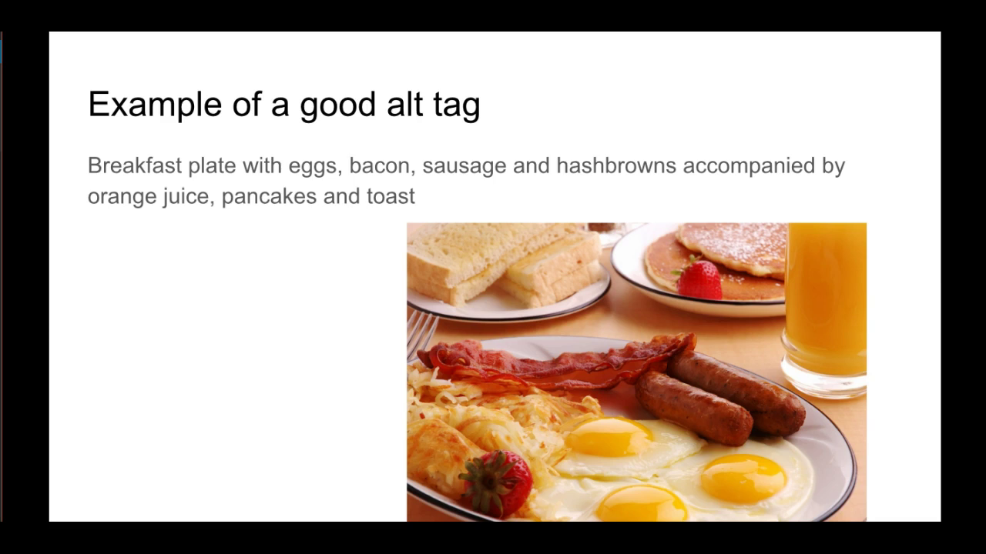
# Step: Advance past the good alt tag example to the 'Let's Look Live' slide
pyautogui.press('Right')
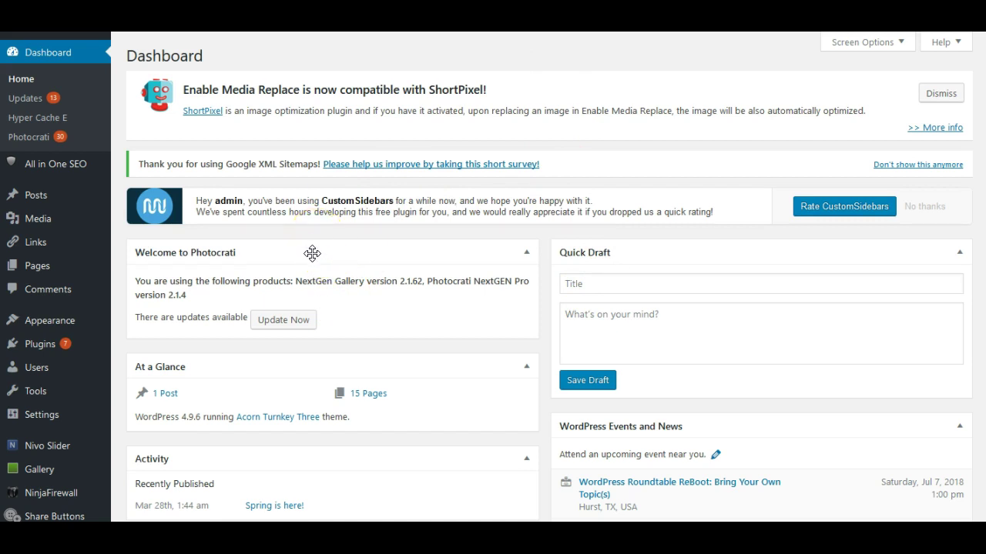
# Step: Go to Media > Library from the WordPress Dashboard sidebar
pyautogui.moveTo(17, 221)
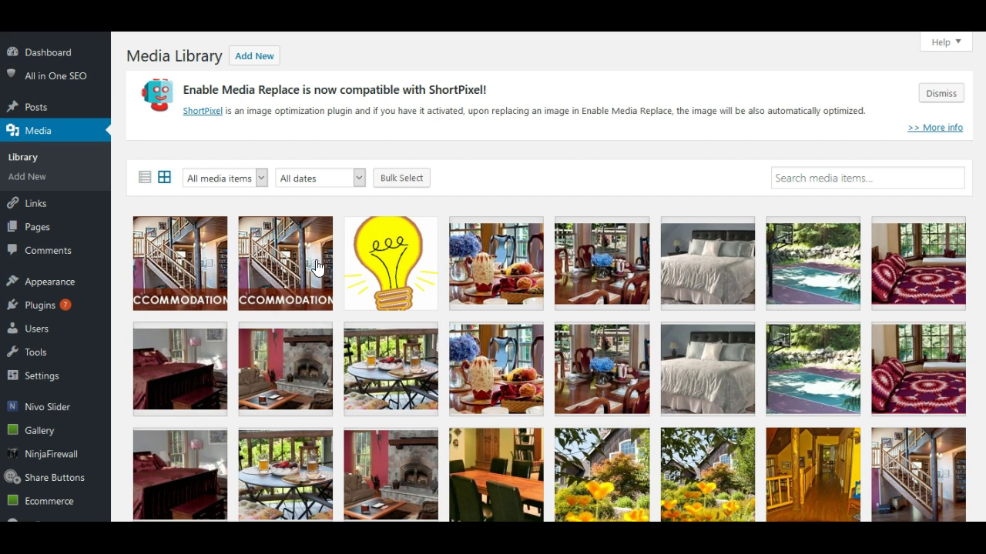
# Step: Select Photo-Gallery-4-Yard-Art.jpg, the flower wagon photo, and place the cursor in its empty Alt Text field
pyautogui.scroll(-1, 377, 316)
pyautogui.scroll(-3, 377, 315)
pyautogui.scroll(-1, 380, 312)
pyautogui.scroll(-1, 388, 285)
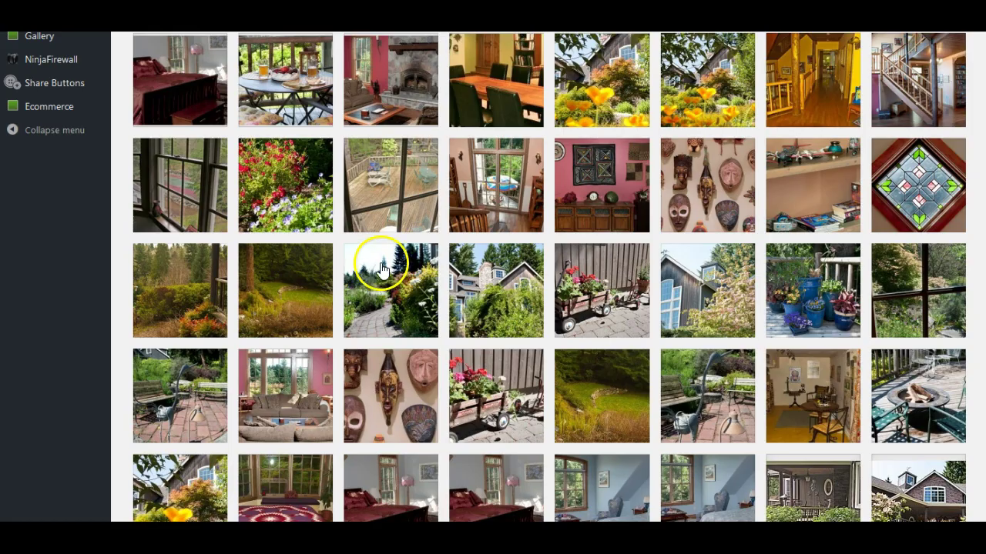
pyautogui.click(595, 288)
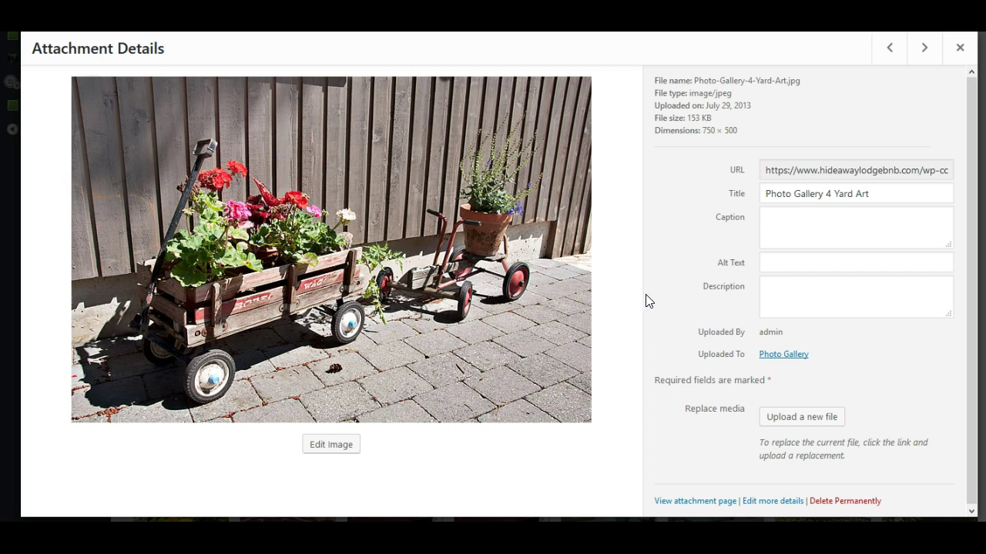
pyautogui.click(643, 305)
pyautogui.click(647, 333)
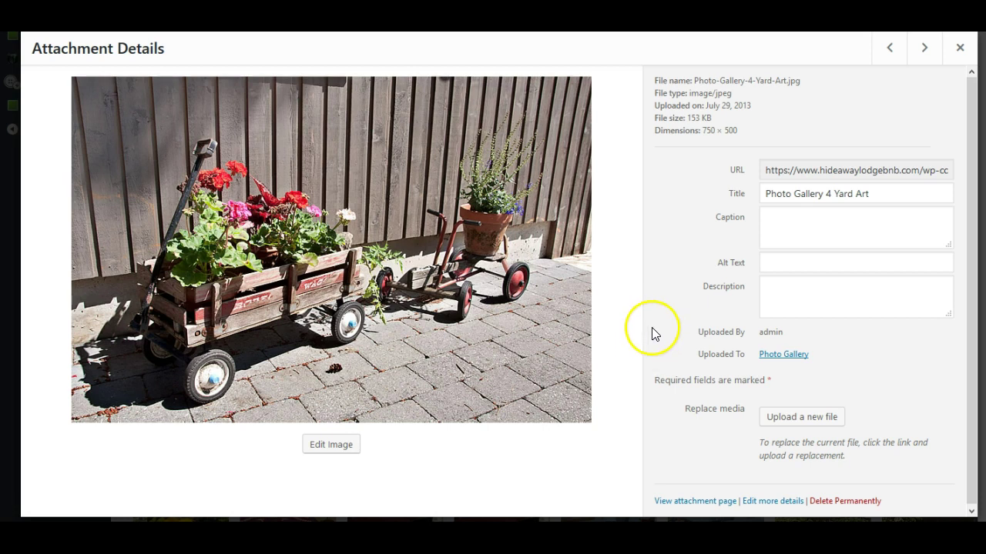
pyautogui.click(792, 256)
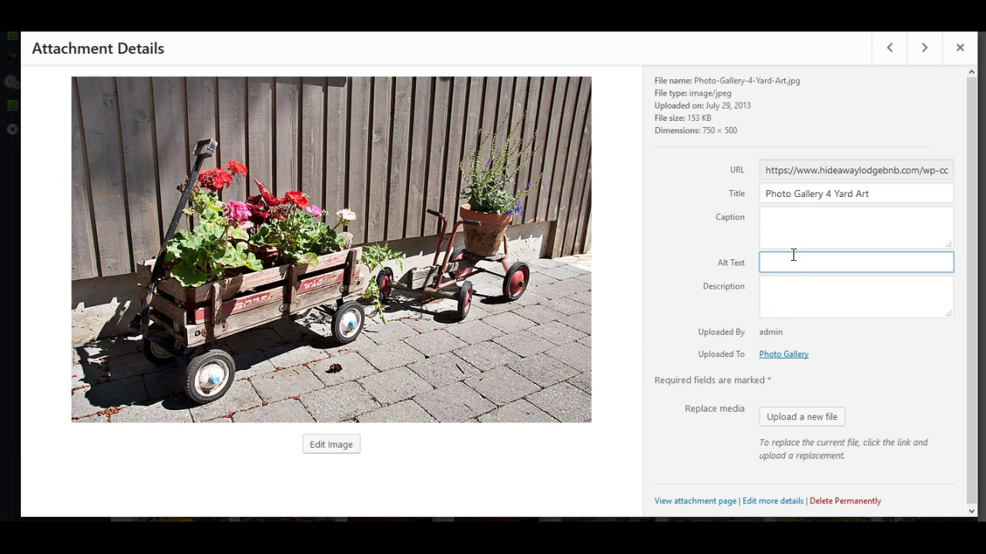
# Step: Save alt text 'Potted red flowers in an old wooden wagon with potted lavender flowers on an antique tricycle'
pyautogui.write('Potted red flowers in an old wooden ')
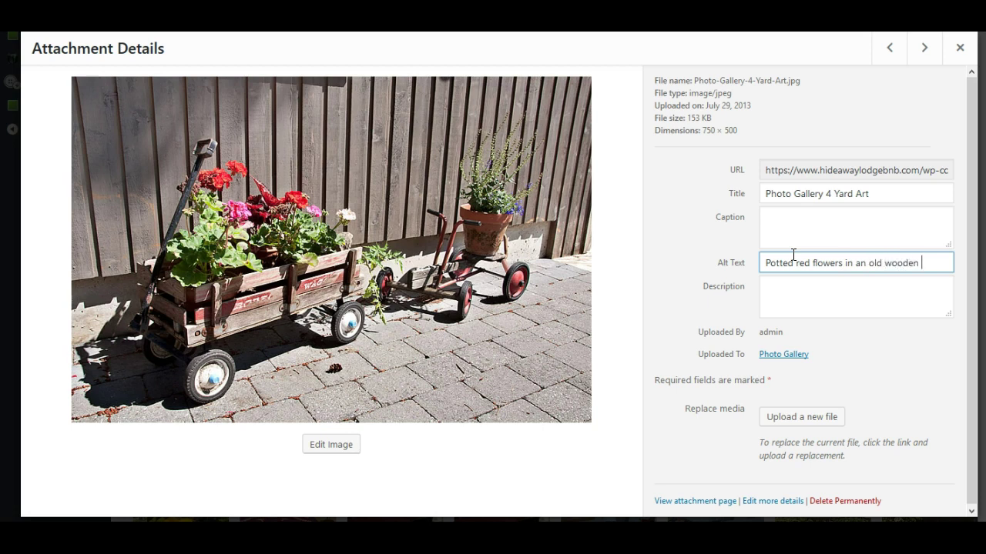
pyautogui.write('wagon with ')
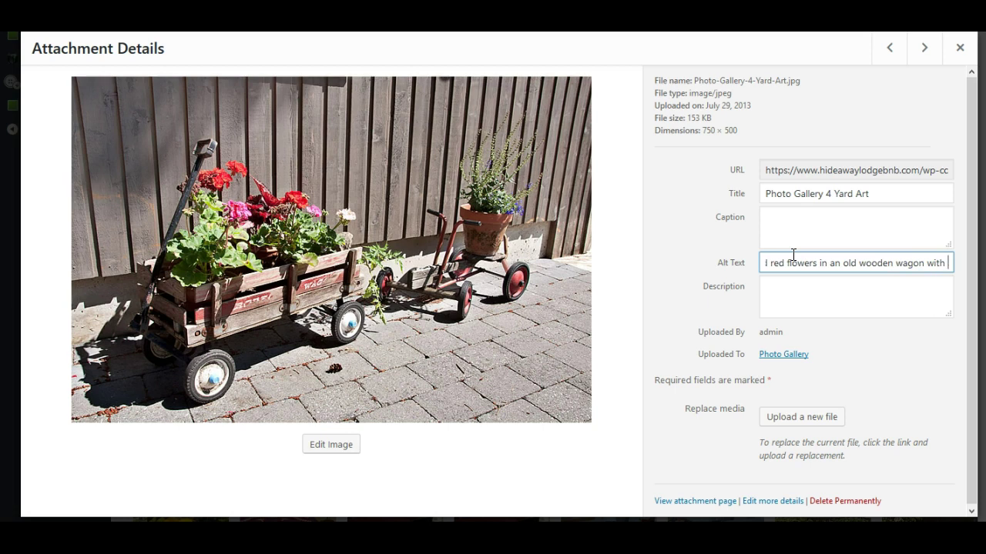
pyautogui.write('po')
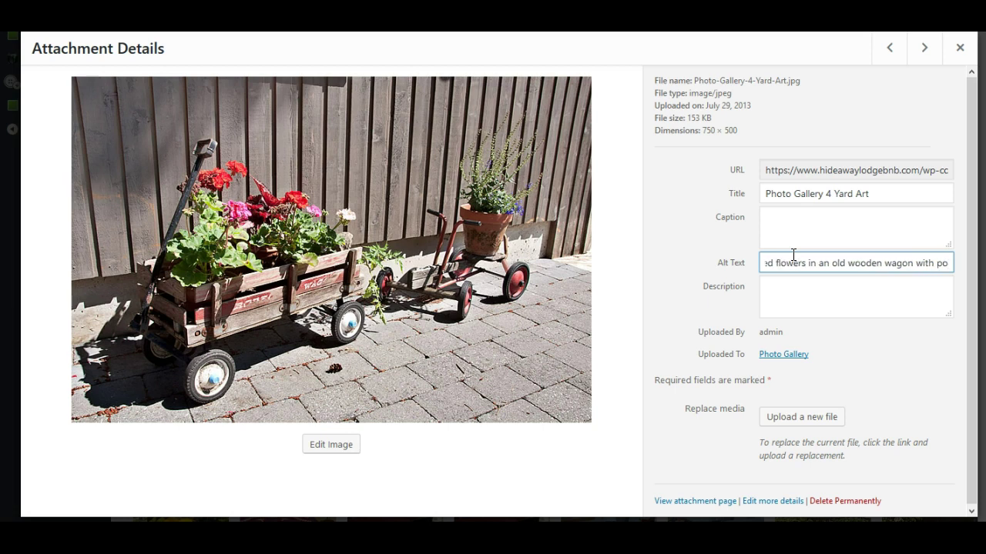
pyautogui.write('tted lavend')
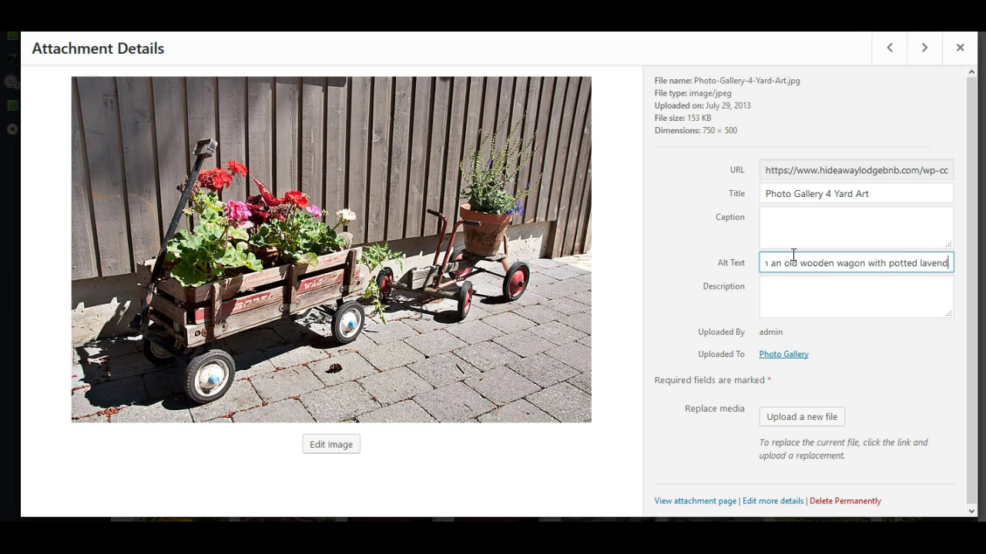
pyautogui.write('er flowe')
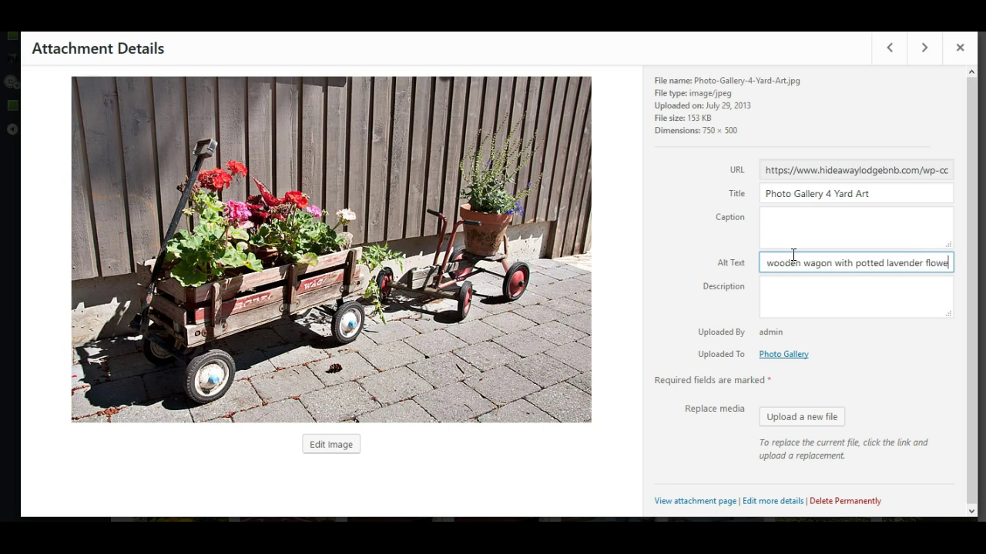
pyautogui.write('rs on a')
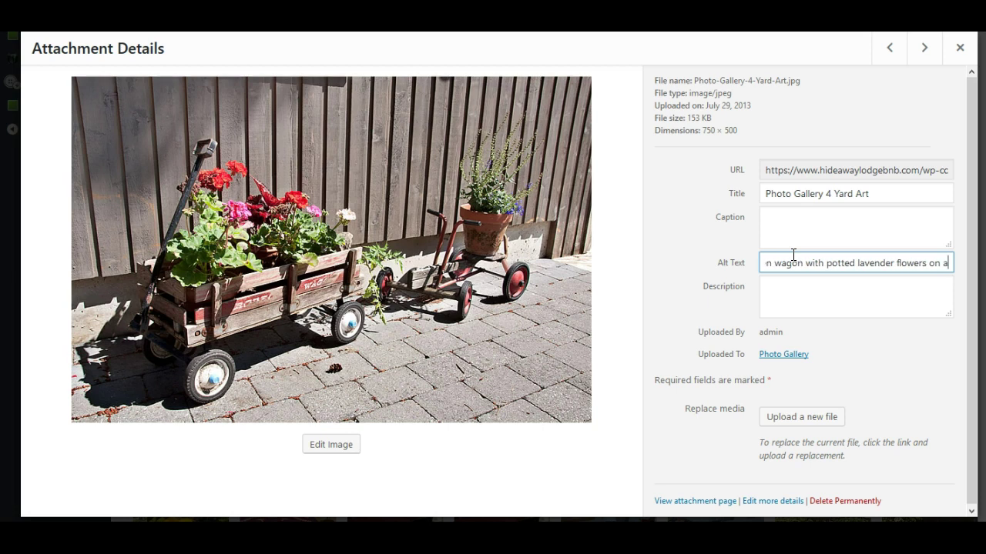
pyautogui.write('n an')
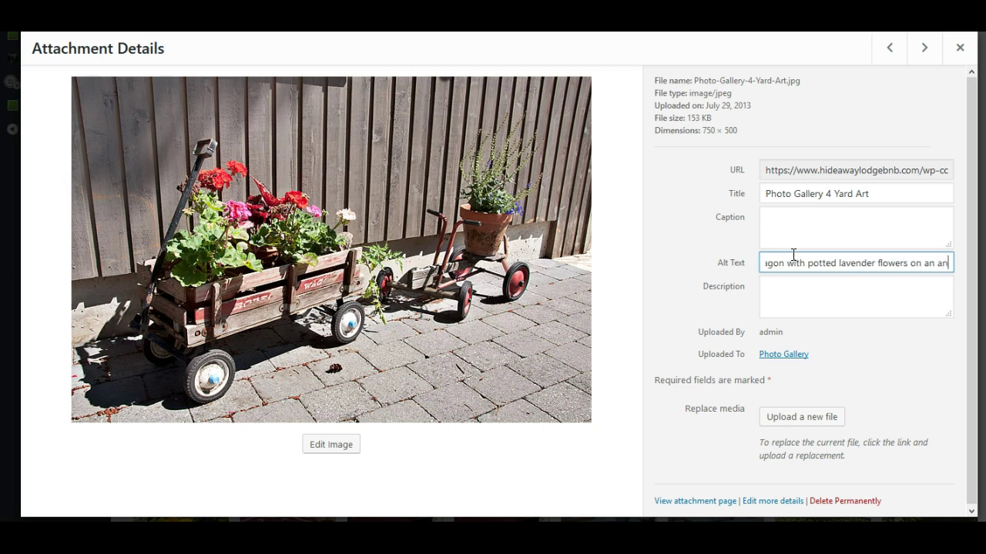
pyautogui.write('tique')
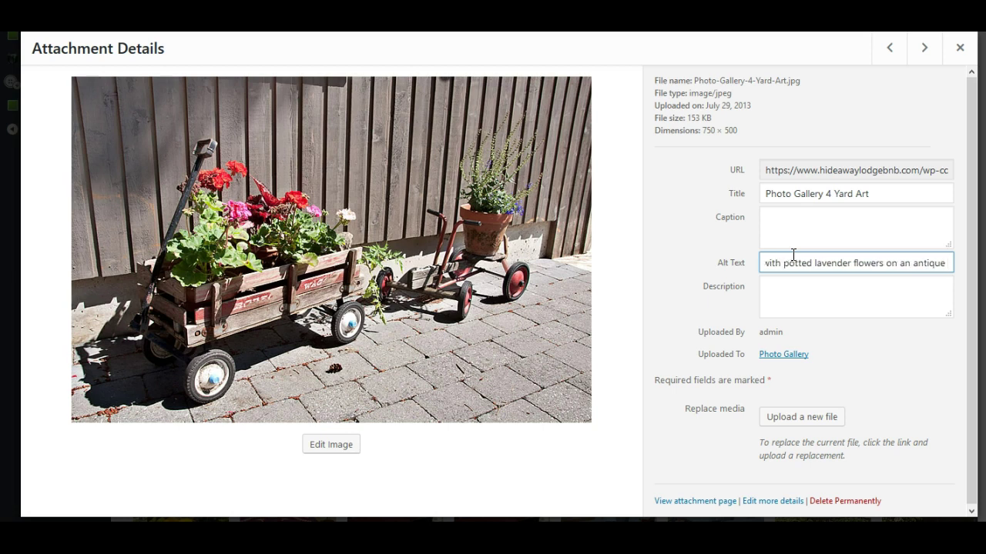
pyautogui.write(' t')
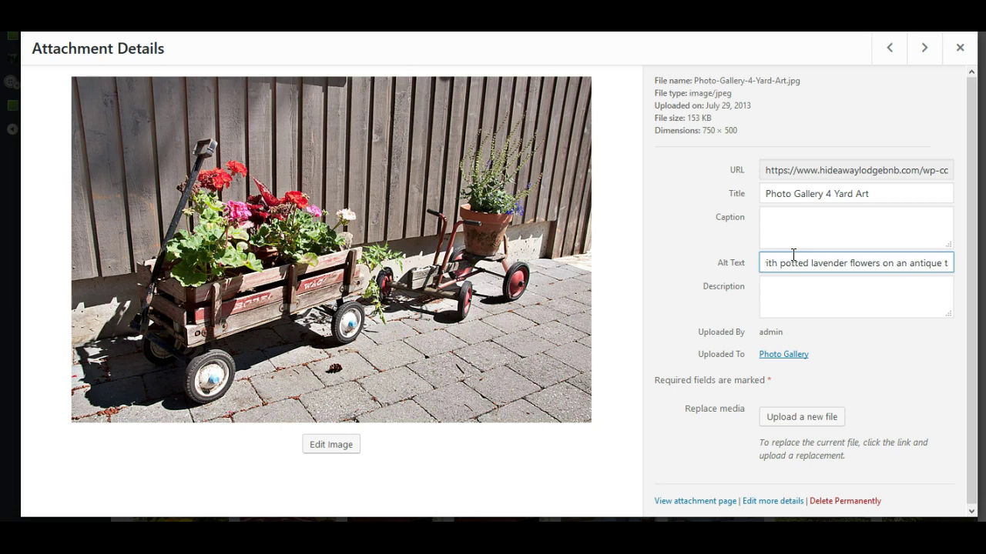
pyautogui.write('ricycle')
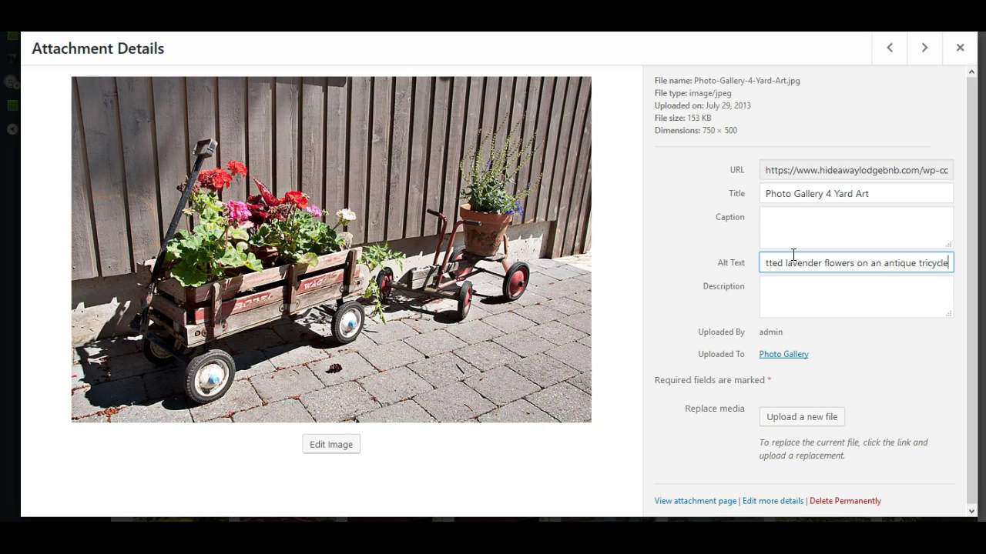
pyautogui.click(814, 292)
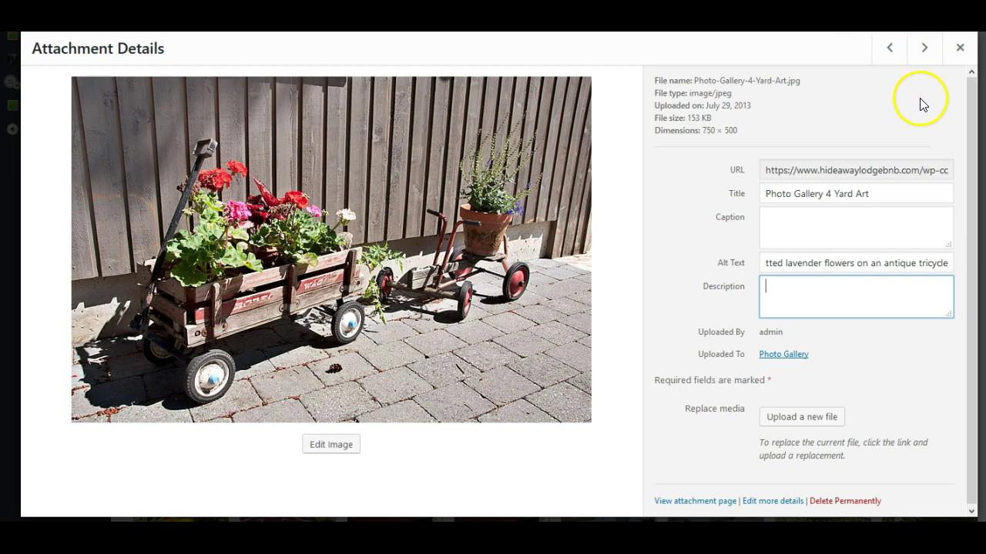
pyautogui.click(959, 48)
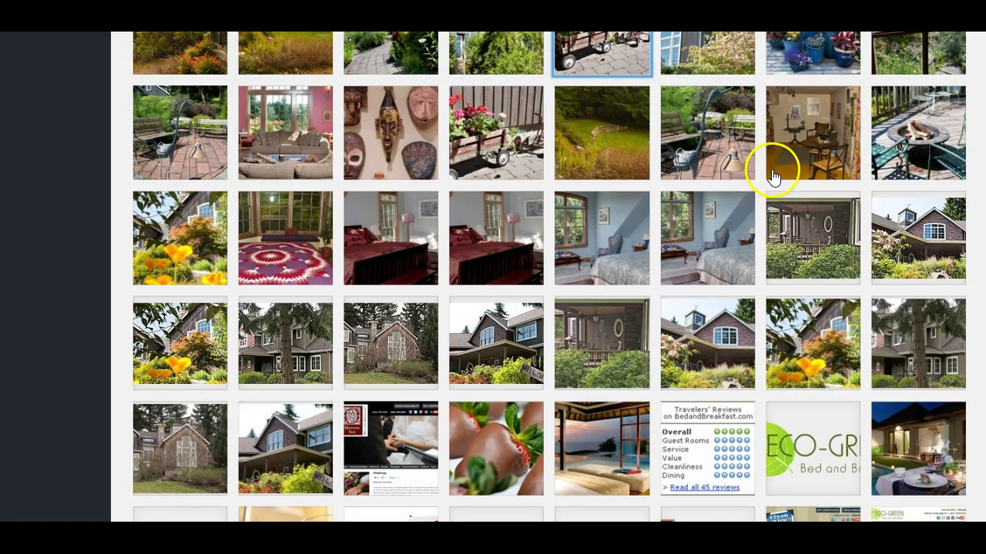
pyautogui.scroll(3, 774, 177)
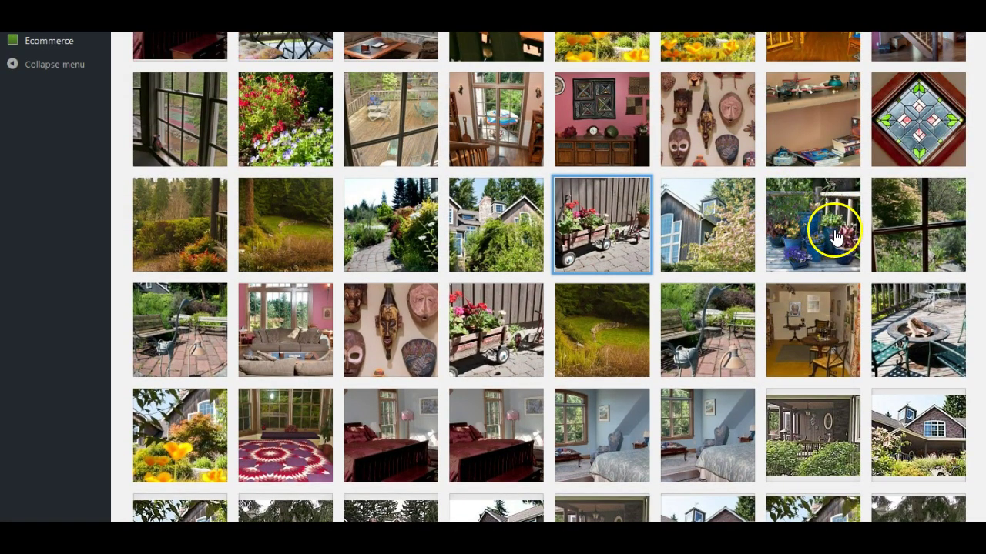
# Step: Open Photo-Gallery-10-Fun-Collections.jpg, the toy planes shelf photo, in Attachment Details
pyautogui.click(808, 123)
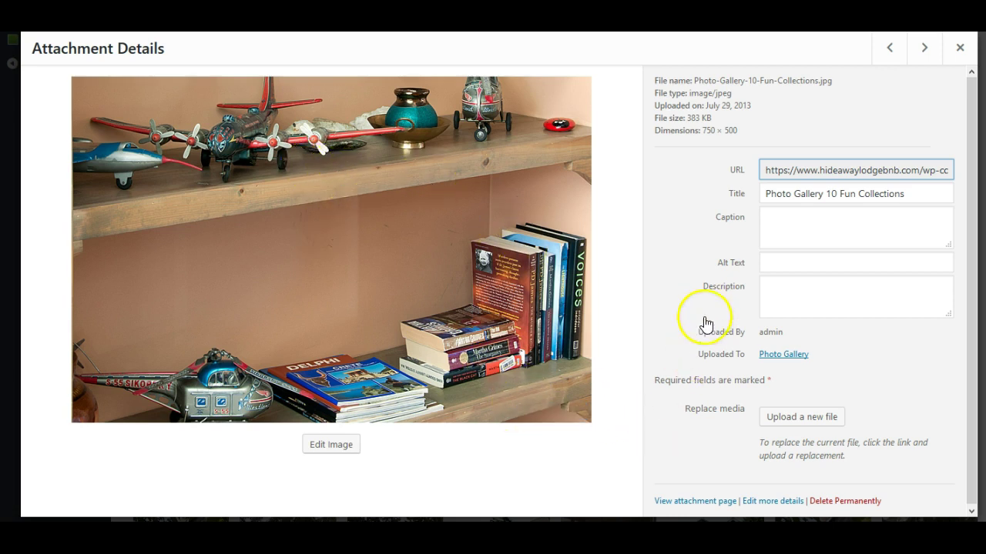
# Step: Enter and save alt text describing antique airplane and helicopter toys on a wooden shelf with books
pyautogui.click(807, 261)
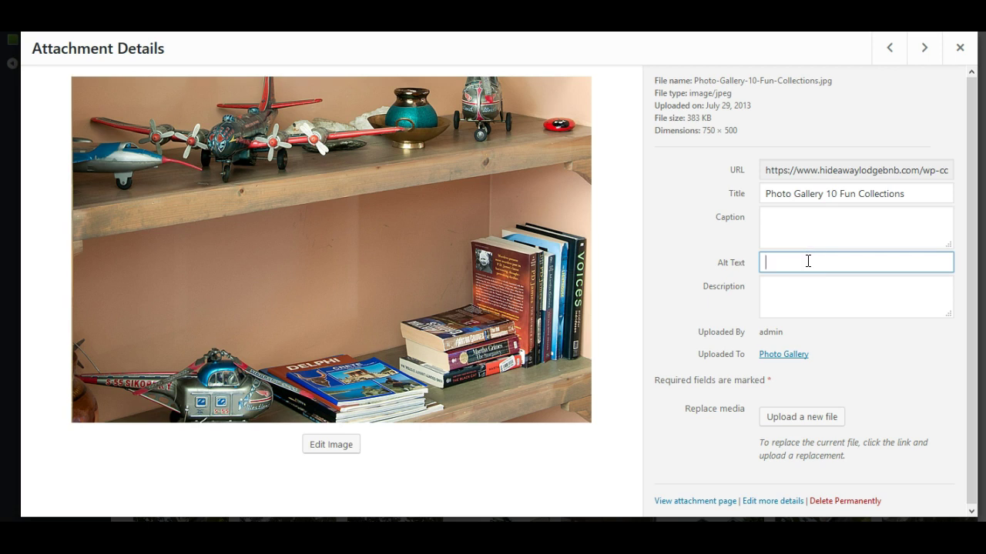
pyautogui.write('An')
pyautogui.write('tique ')
pyautogui.write('to toy')
pyautogui.write('airplabetoys')
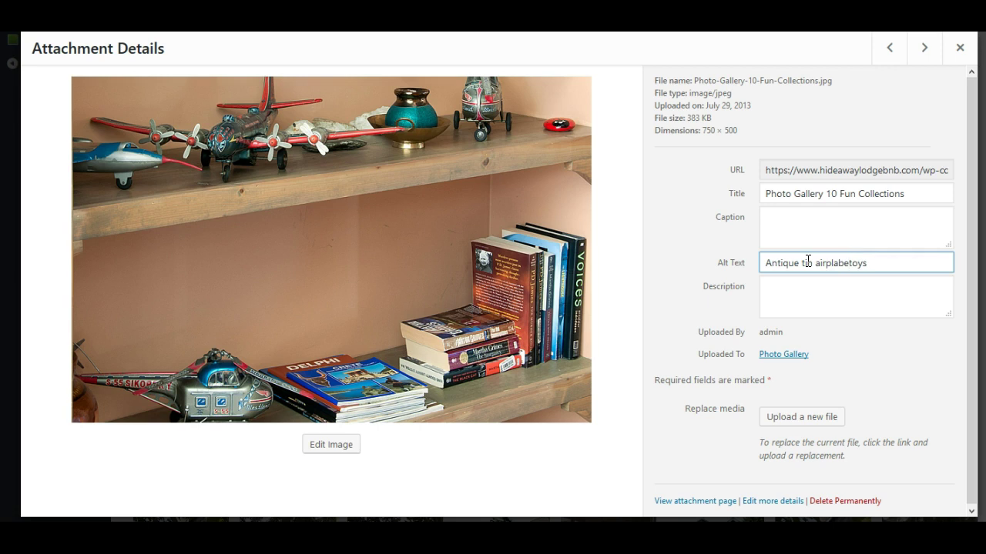
pyautogui.press('BackSpace')
pyautogui.press('BackSpace')
pyautogui.press('BackSpace')
pyautogui.write('ne ')
pyautogui.write('and heli')
pyautogui.write('coper')
pyautogui.write(' on a w')
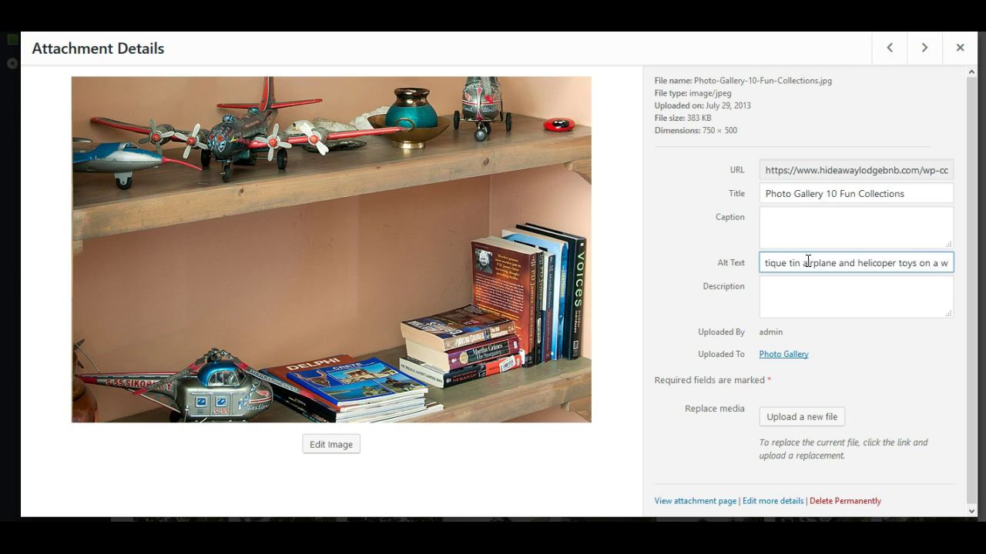
pyautogui.write('ooden shel')
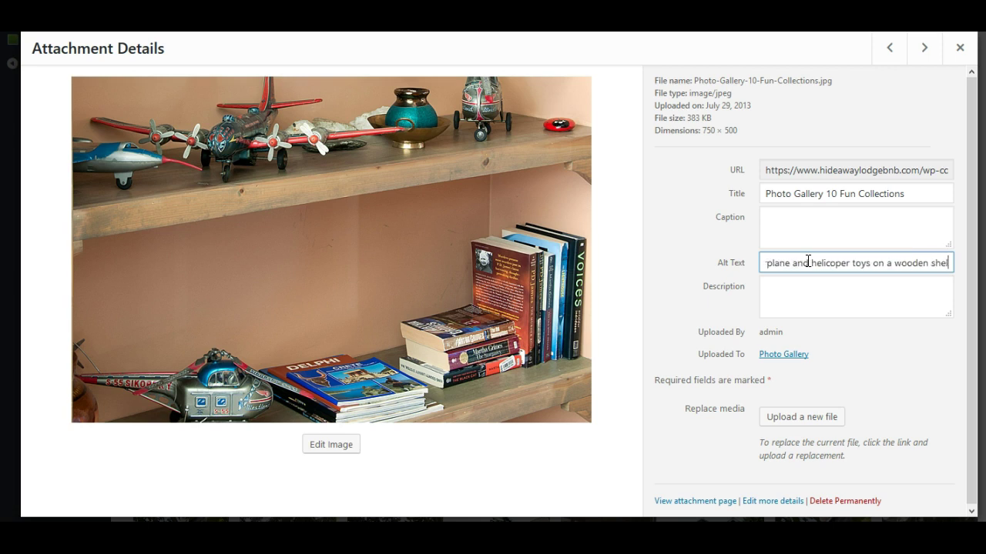
pyautogui.write('f with ')
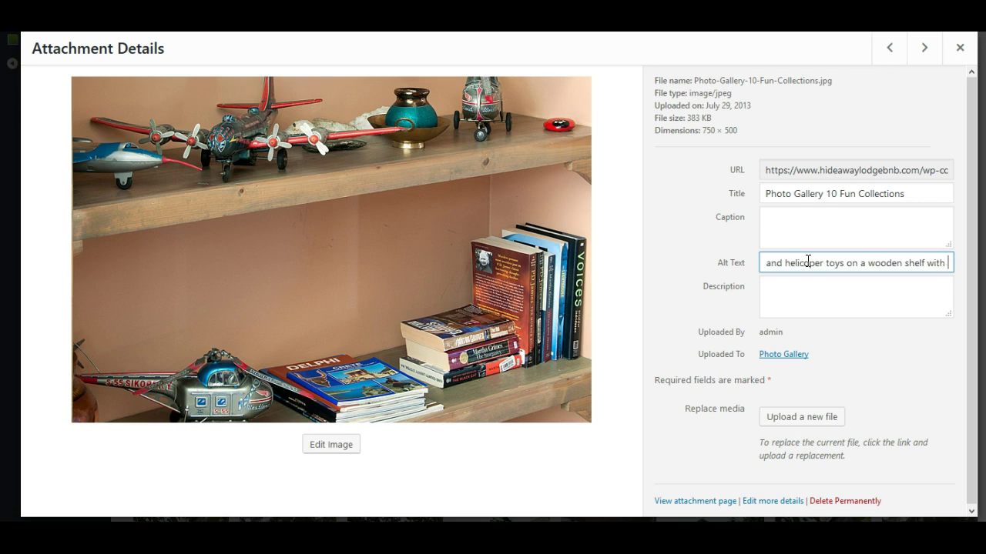
pyautogui.write('books')
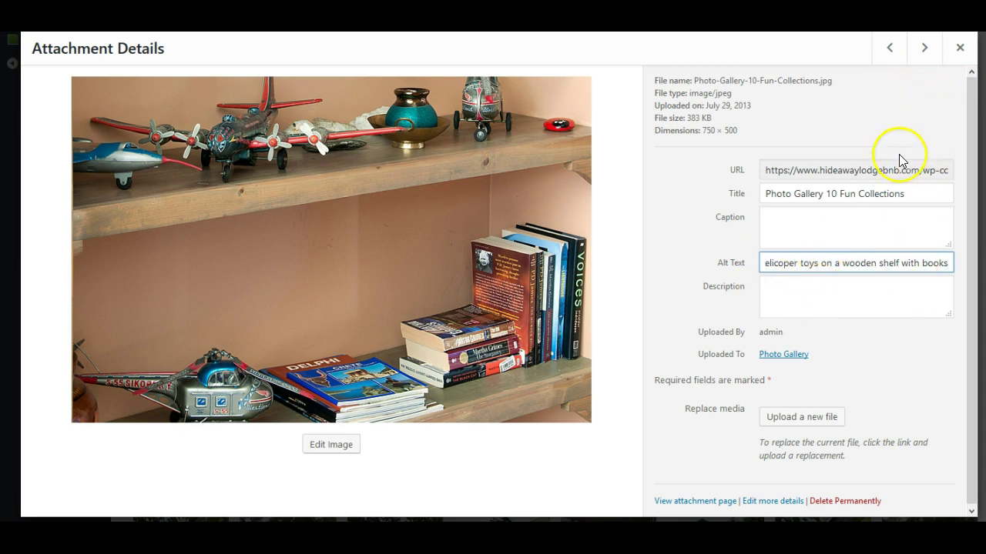
pyautogui.click(838, 301)
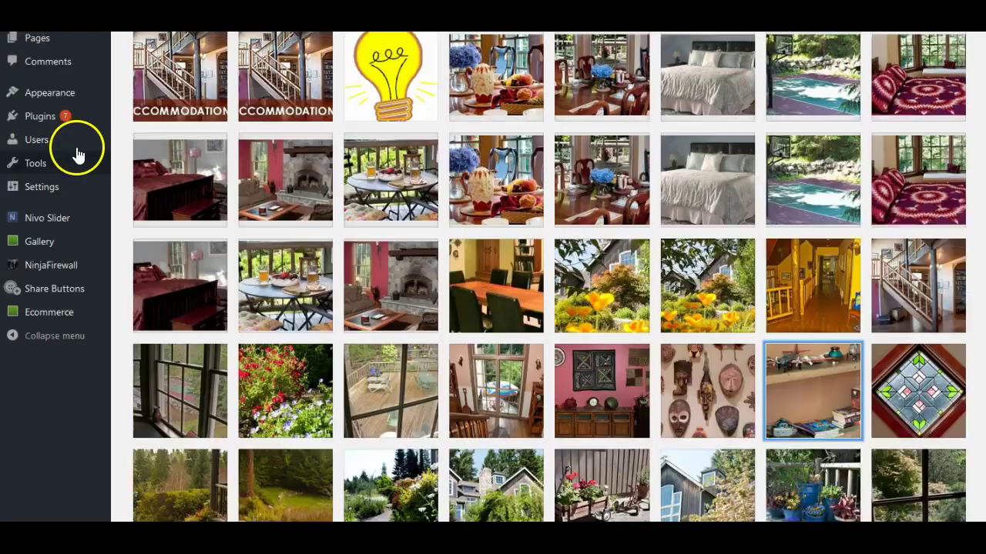
# Step: Reach the second site's Media Library list view of 92 items
pyautogui.click(64, 61)
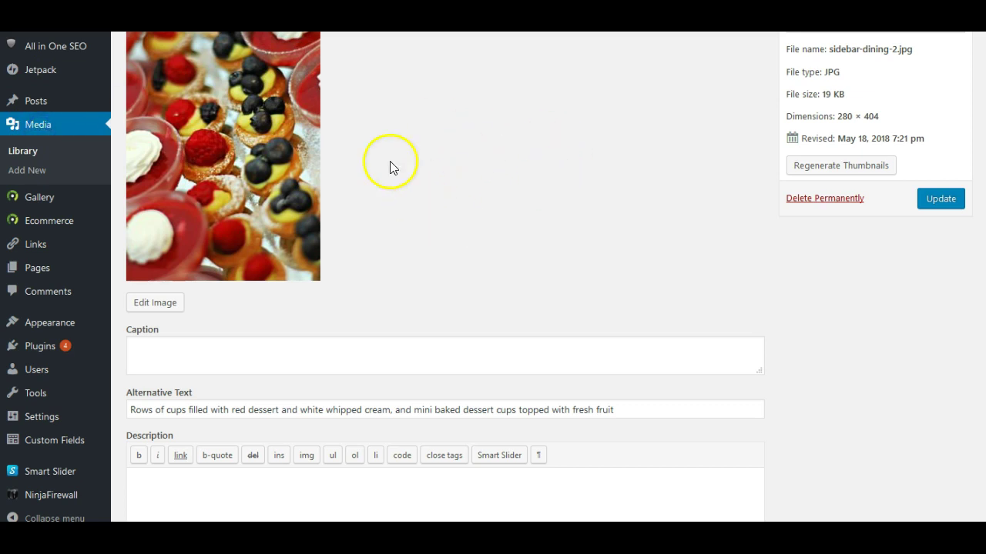
pyautogui.hotkey('alt', 'Left')
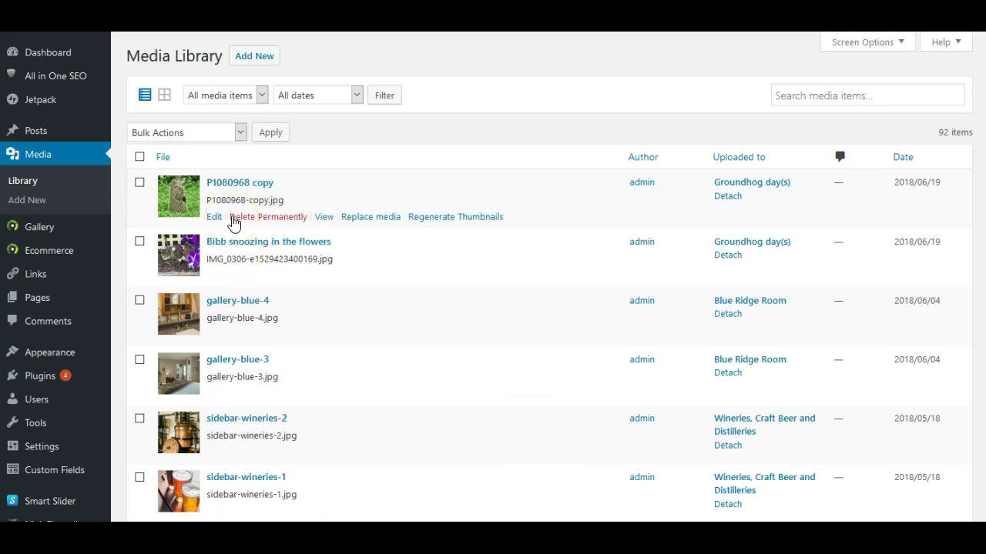
pyautogui.click(231, 235)
pyautogui.click(215, 222)
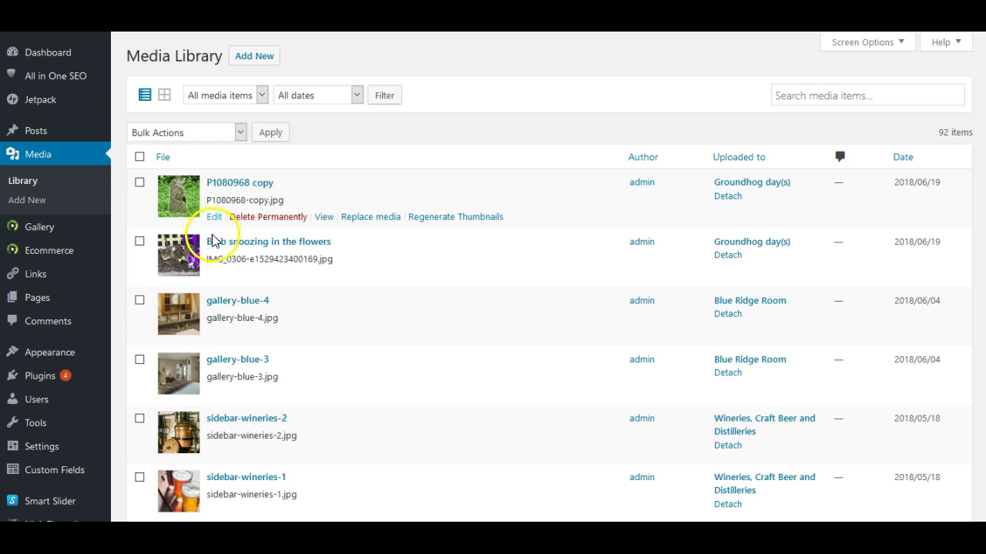
pyautogui.click(214, 276)
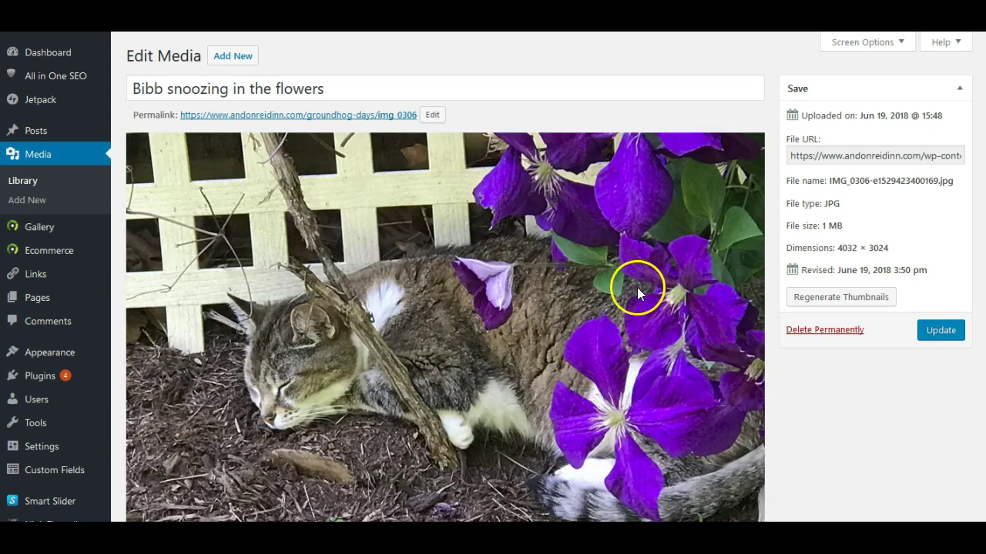
# Step: Correct 'prple' to 'purple' in the Bibb cat photo's alt text and add 'next to a white fence'
pyautogui.scroll(-3, 636, 297)
pyautogui.scroll(-1, 626, 339)
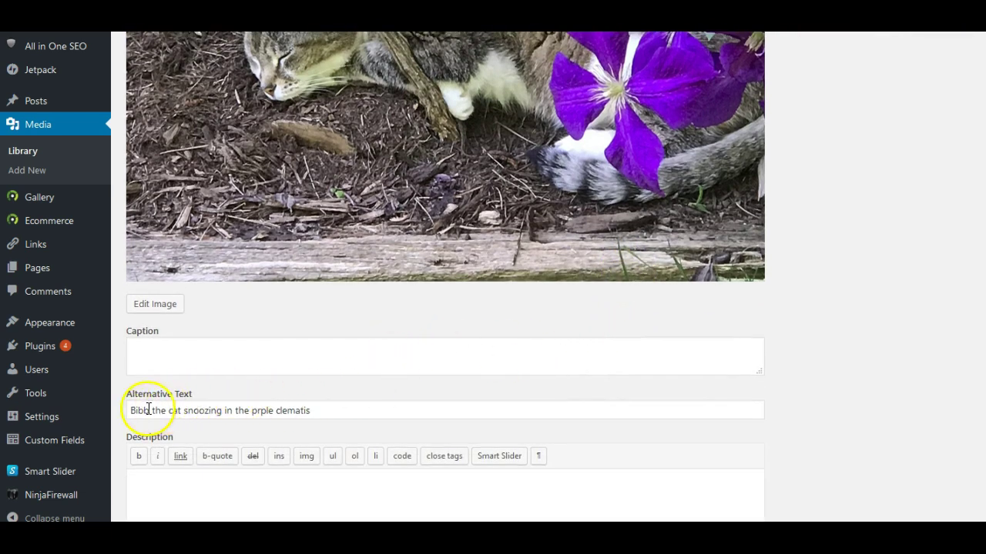
pyautogui.click(257, 411)
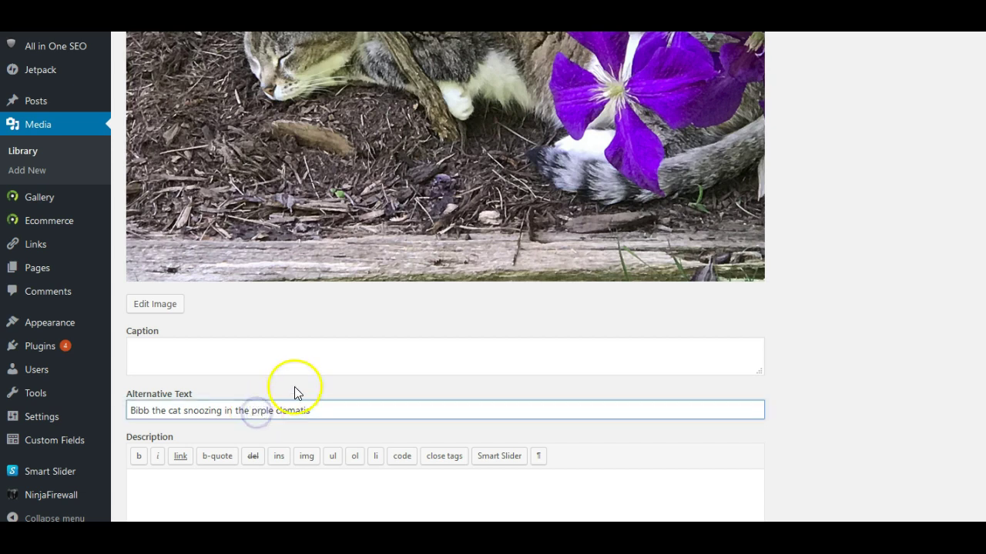
pyautogui.write('u')
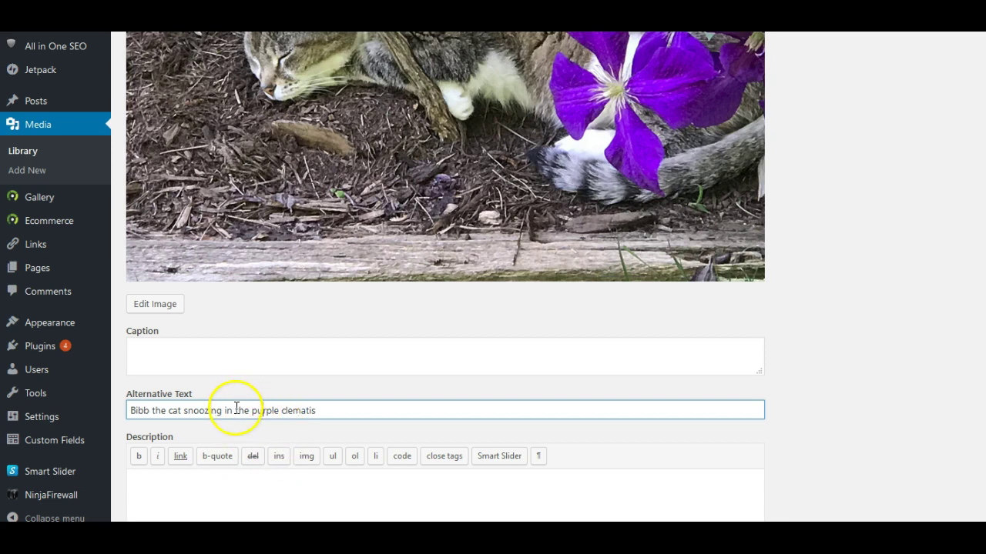
pyautogui.scroll(3, 236, 409)
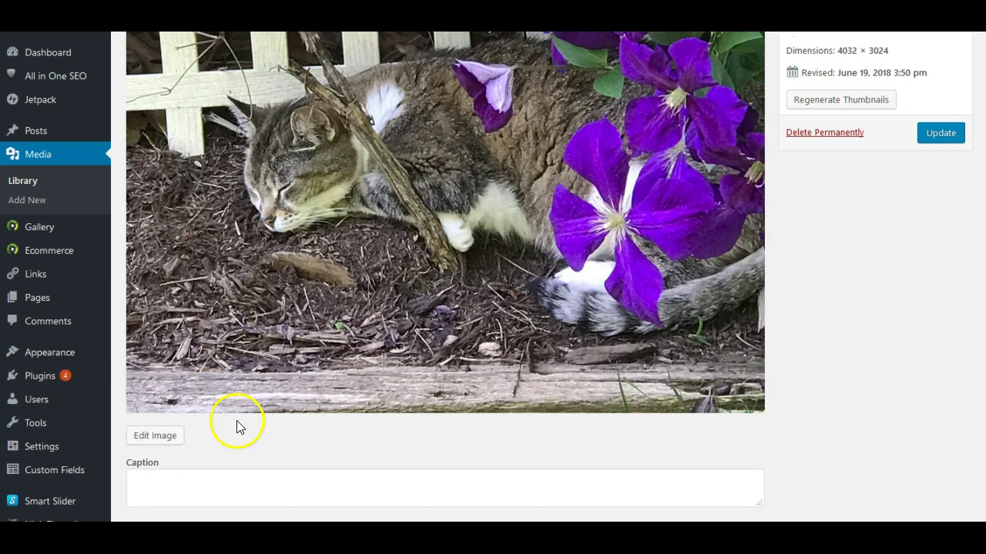
pyautogui.scroll(-3, 238, 435)
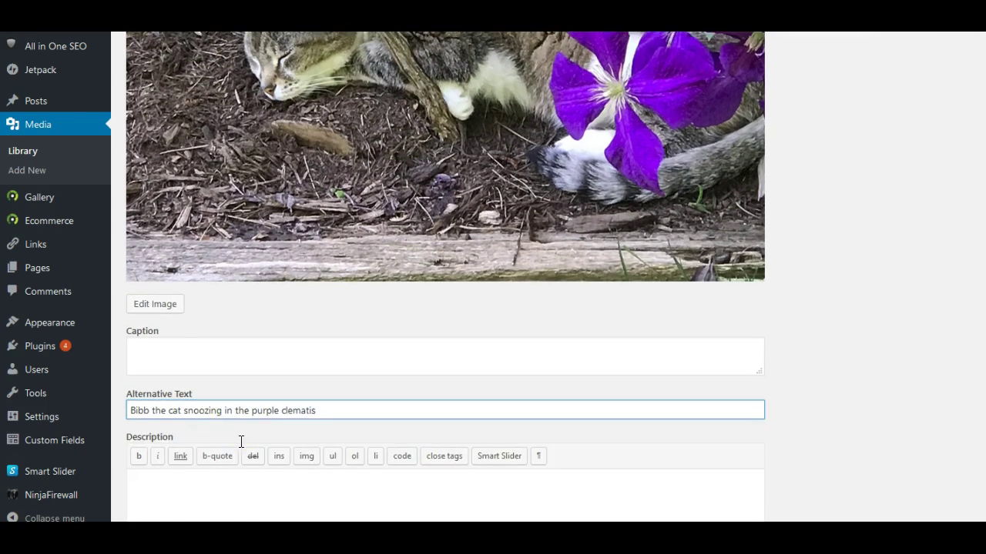
pyautogui.scroll(4, 241, 441)
pyautogui.scroll(-3, 239, 444)
pyautogui.click(323, 476)
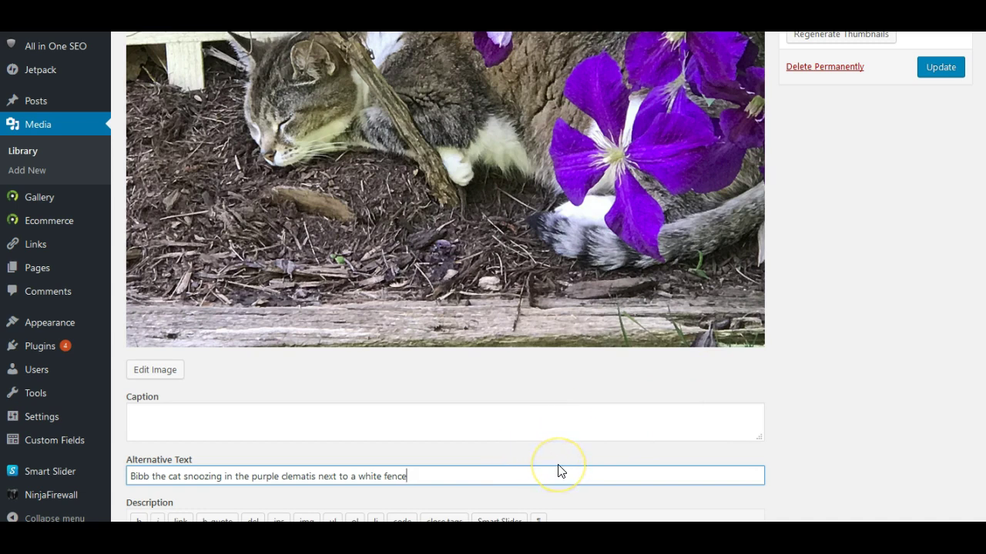
# Step: Update the cat photo's media details to save the revised alt text
pyautogui.click(939, 67)
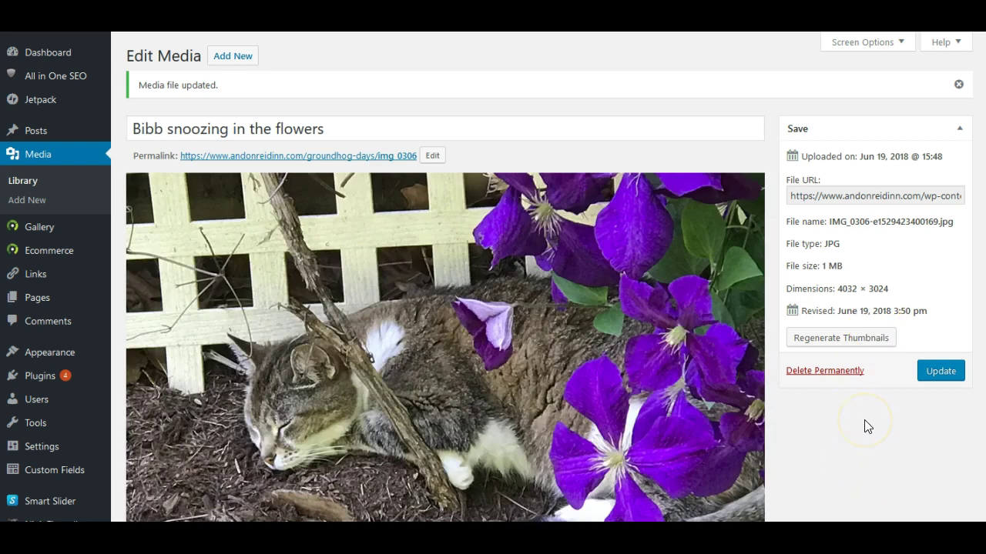
pyautogui.scroll(-1, 868, 427)
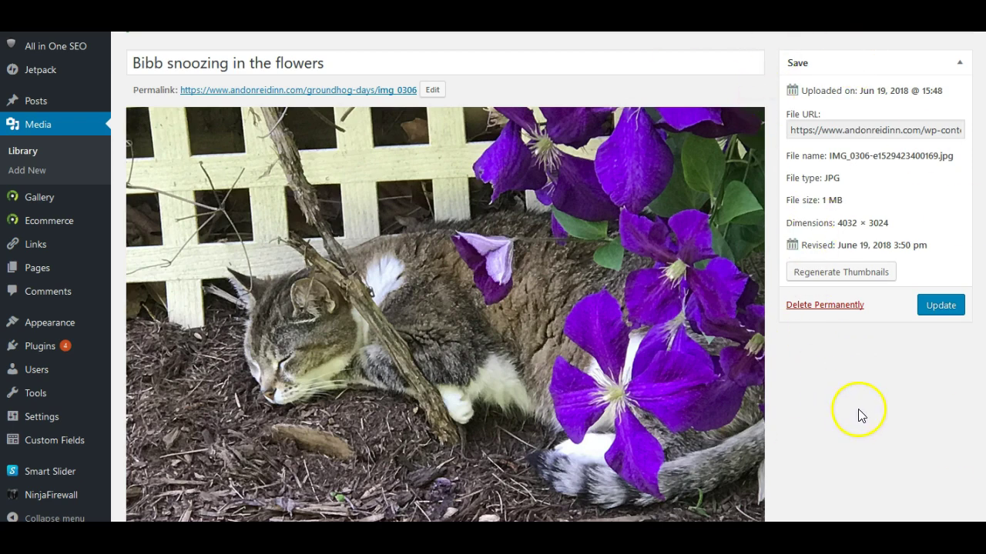
pyautogui.scroll(-4, 862, 484)
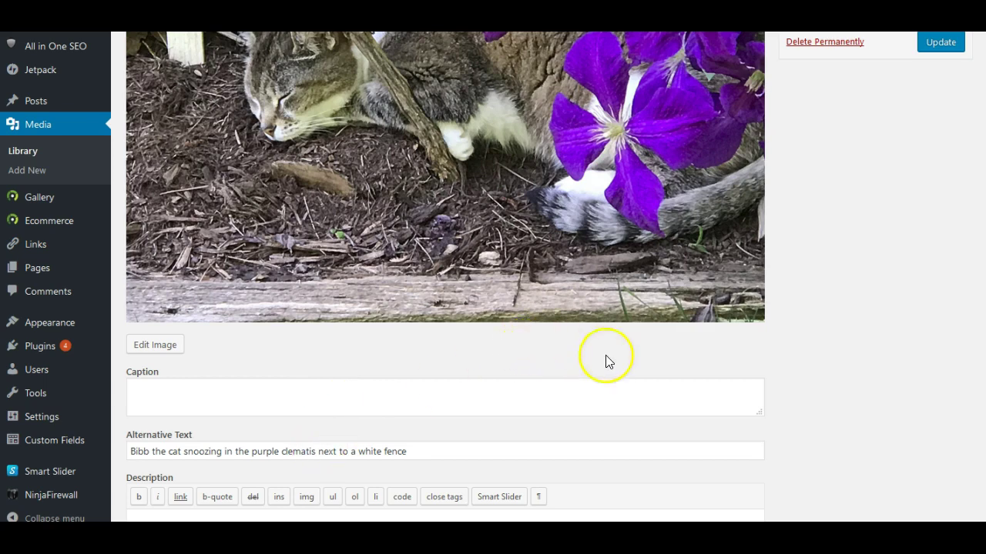
pyautogui.scroll(4, 739, 431)
pyautogui.scroll(1, 753, 441)
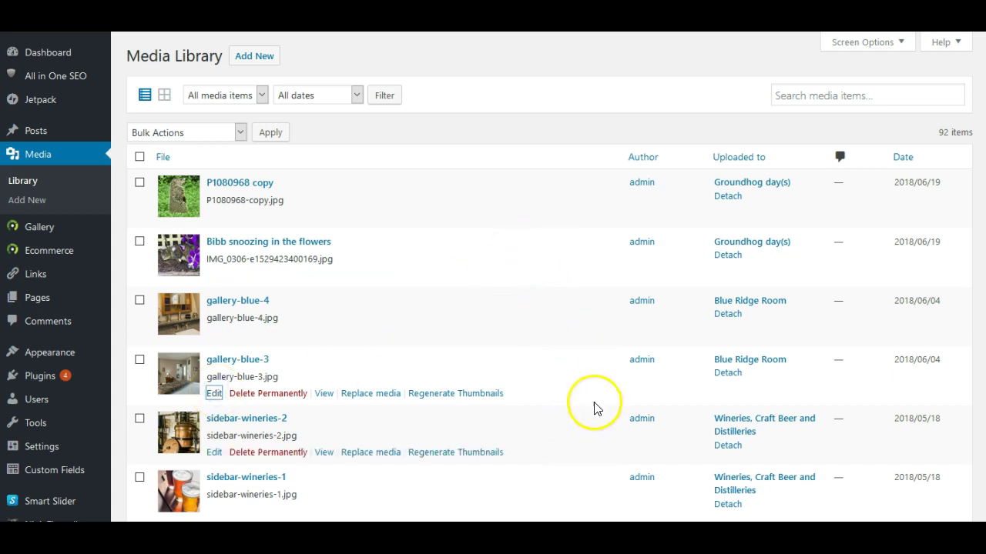
# Step: Open gallery-blue-3 for editing and review its 'Tan and blue guest room' alt text
pyautogui.press('Return')
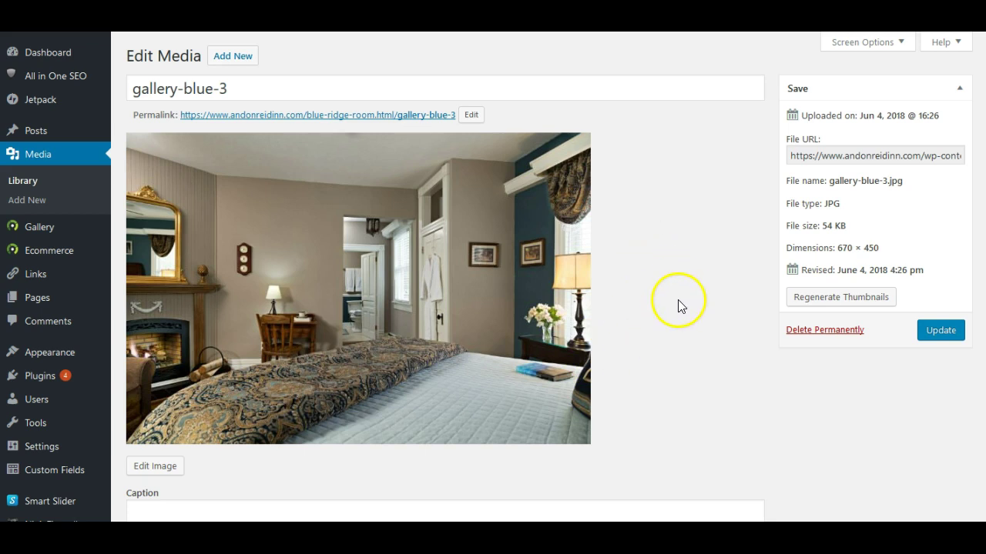
pyautogui.scroll(-3, 679, 305)
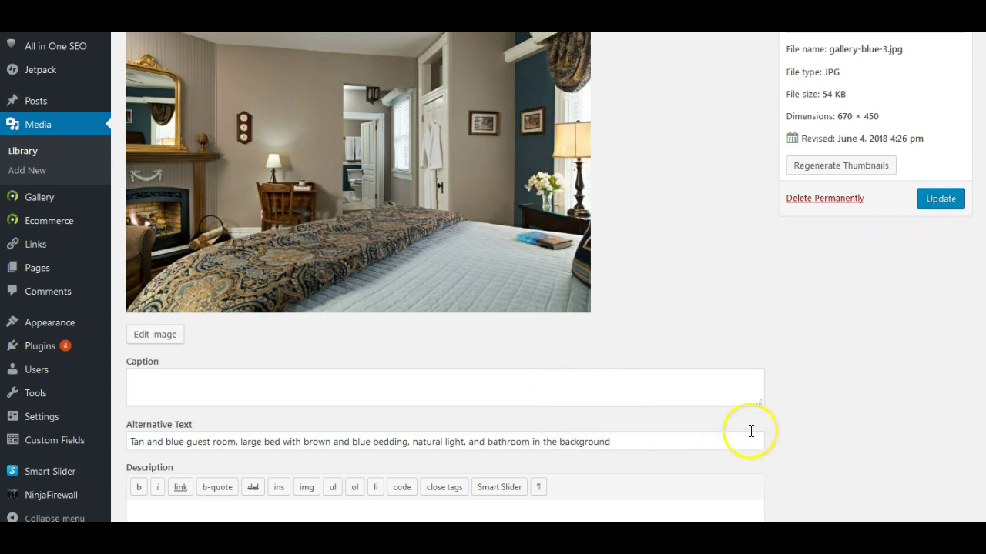
pyautogui.scroll(2, 720, 327)
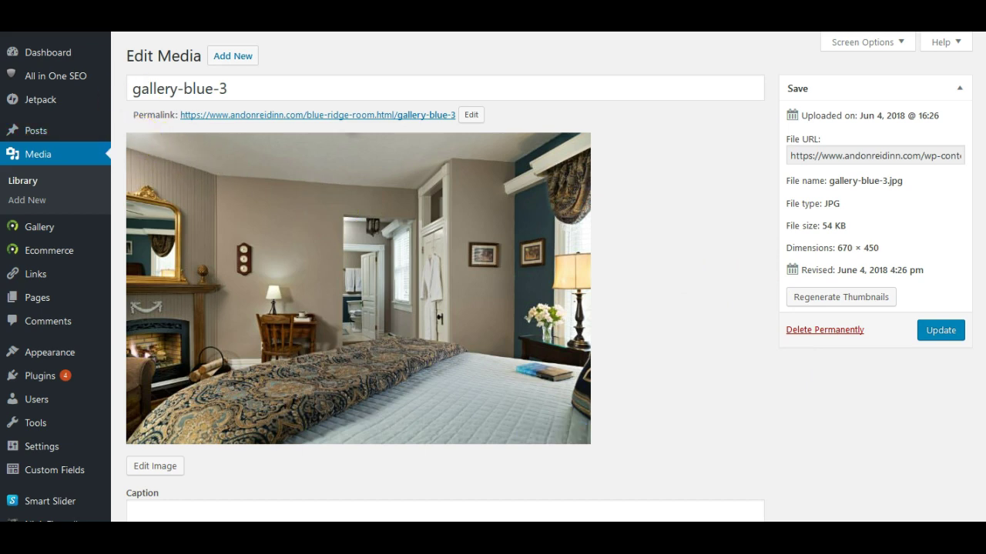
# Step: Switch to the second site's dashboard and bring up its Nivo Slider sliders list
pyautogui.click(38, 48)
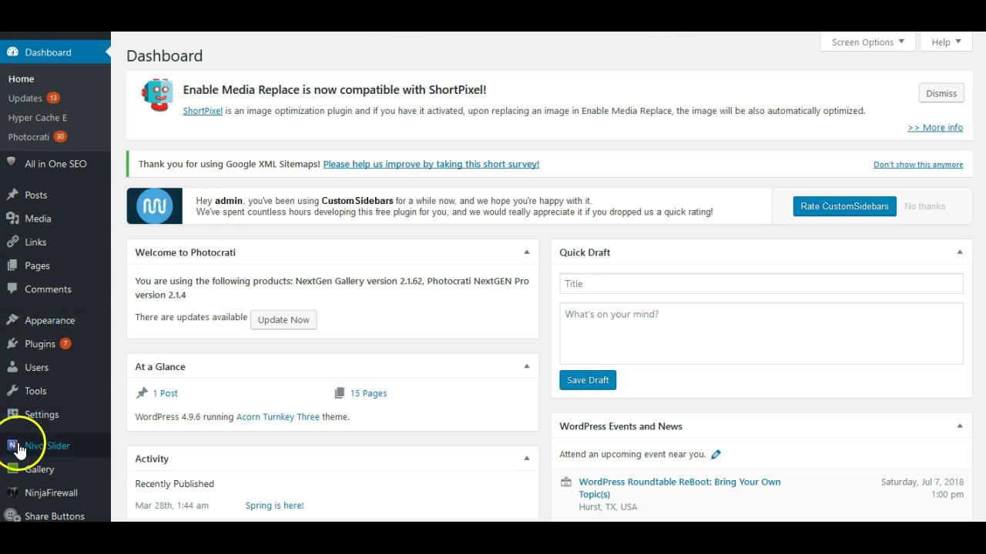
pyautogui.moveTo(31, 449)
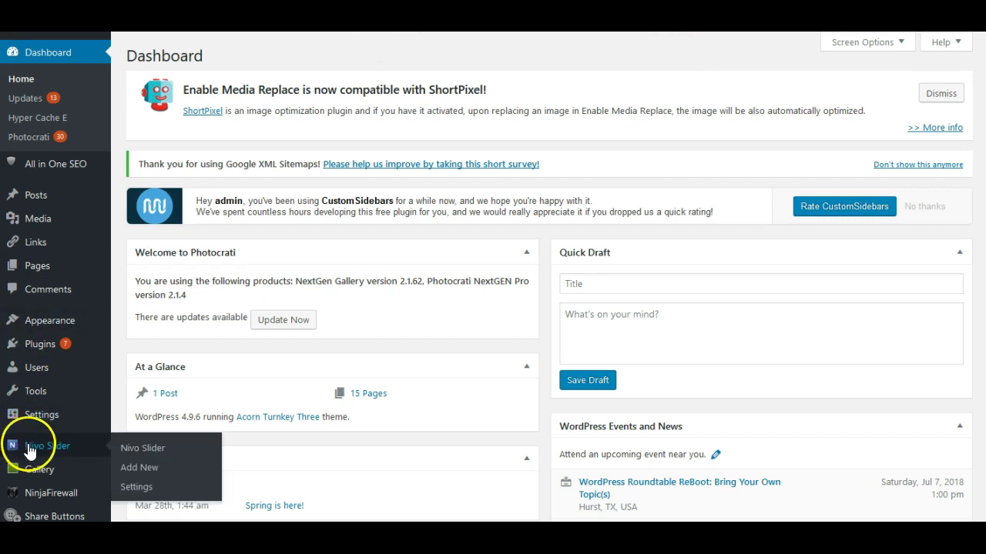
pyautogui.click(141, 450)
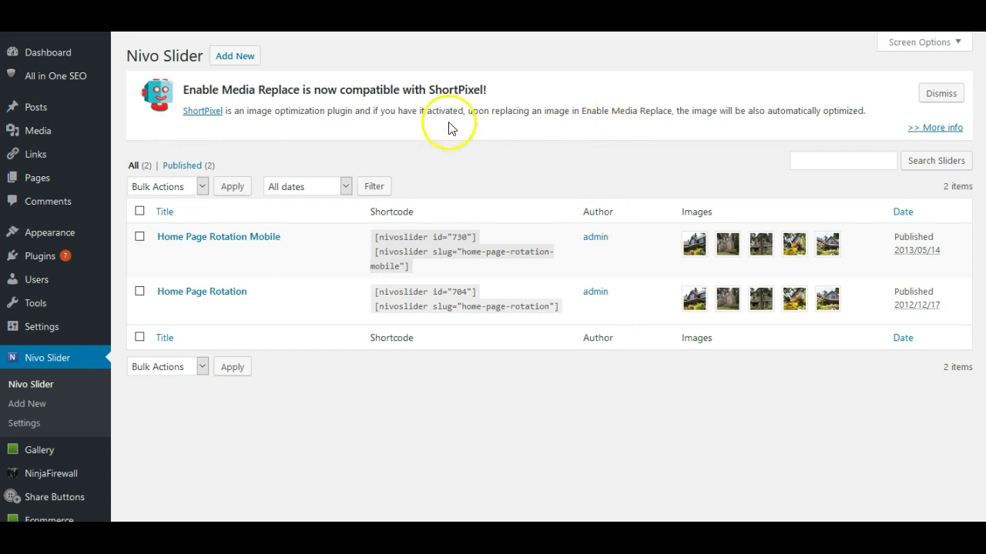
pyautogui.moveTo(169, 246)
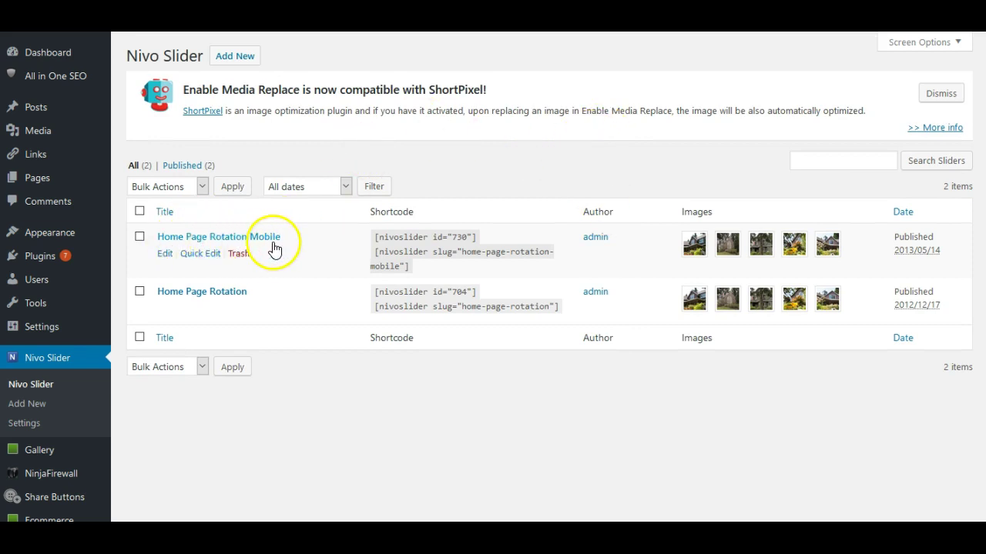
pyautogui.moveTo(198, 301)
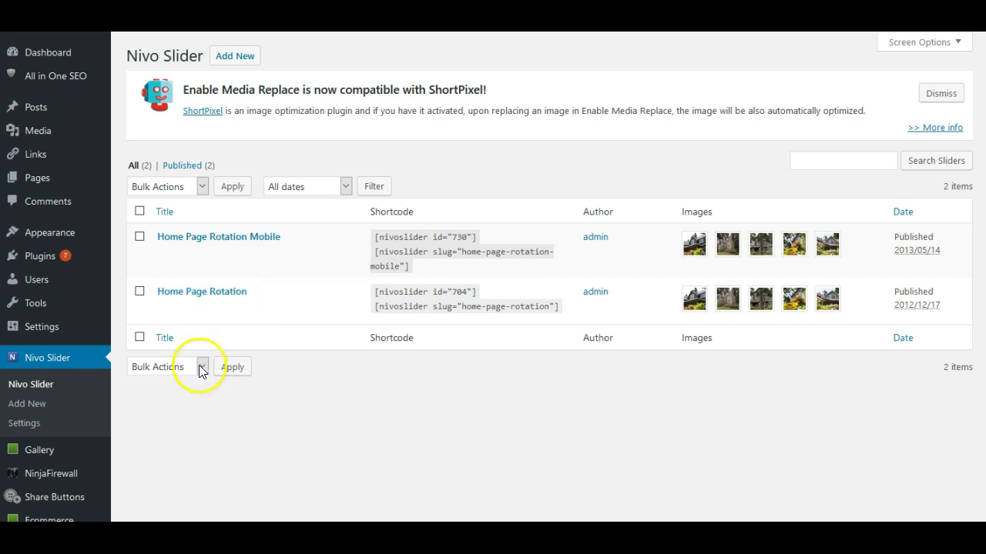
pyautogui.moveTo(208, 259)
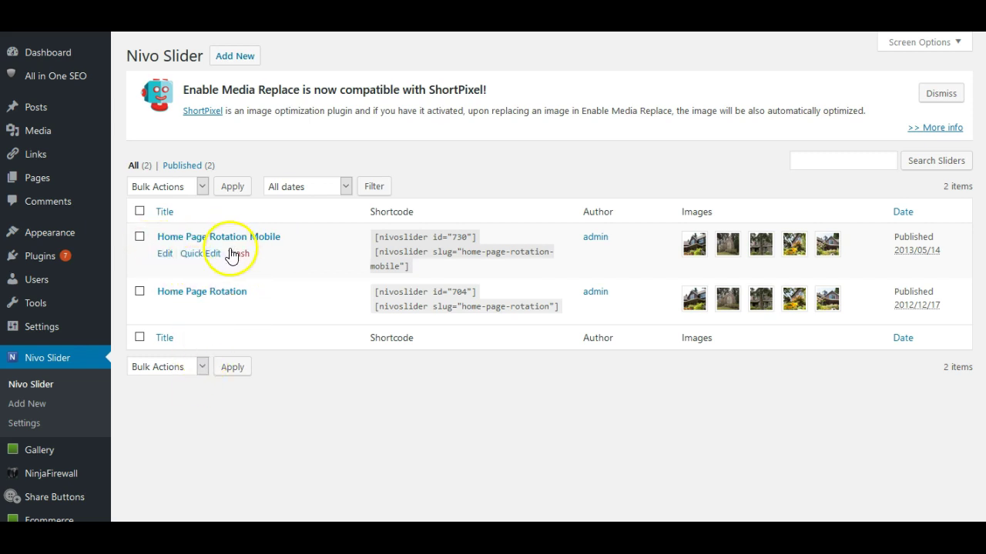
pyautogui.moveTo(221, 288)
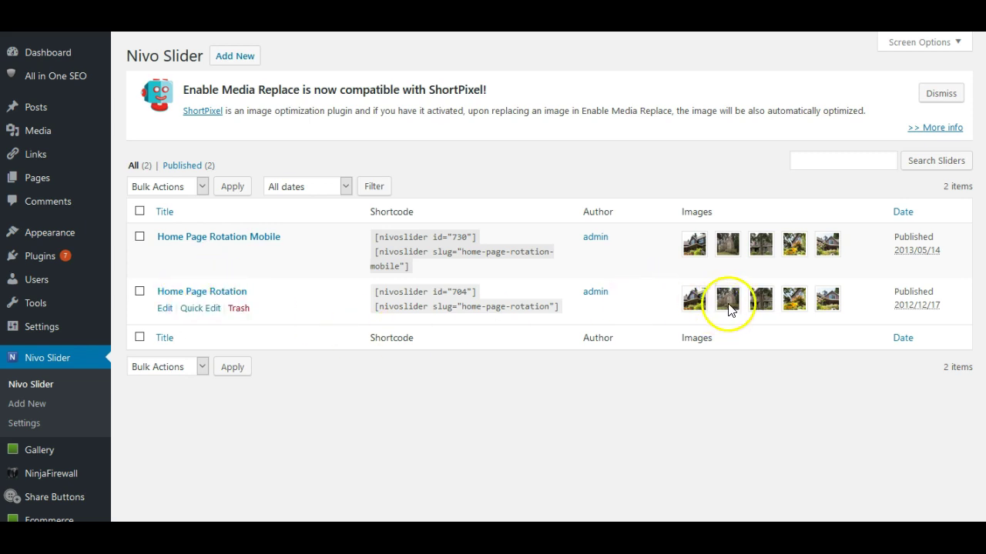
pyautogui.moveTo(299, 248)
# Step: Give the Home Page Rotation tennis court image alt text mentioning a basketball hoop, grass and trees, and save
pyautogui.click(167, 308)
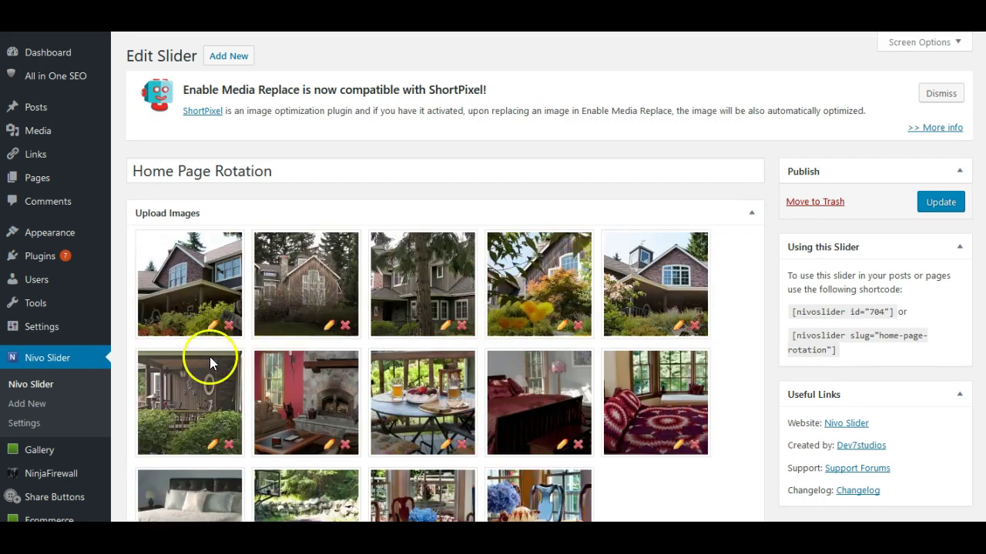
pyautogui.scroll(-2, 643, 365)
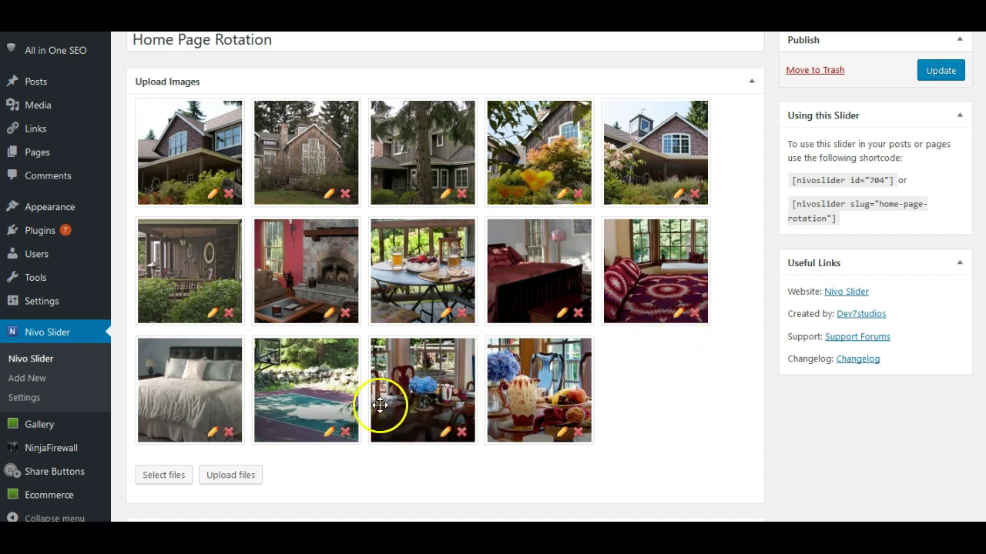
pyautogui.click(328, 433)
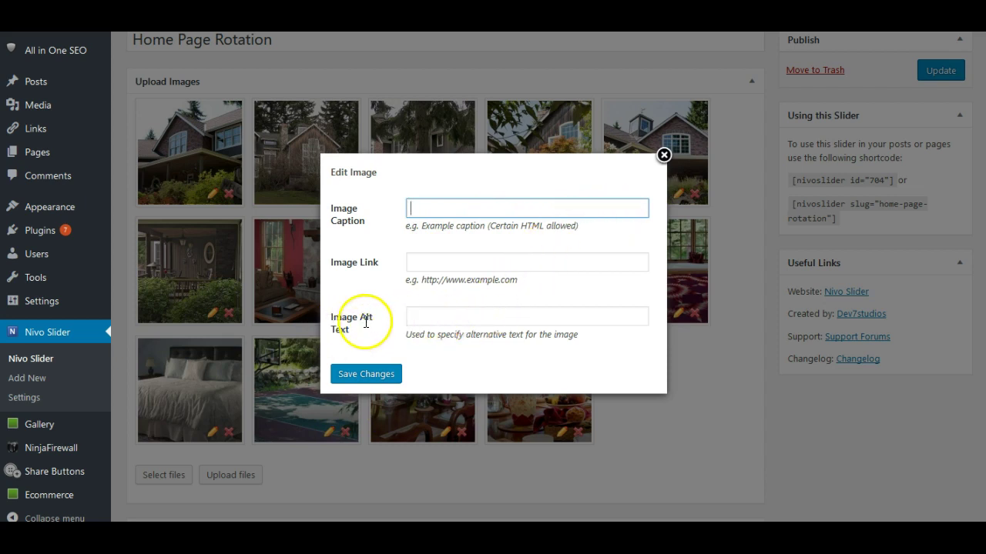
pyautogui.click(416, 323)
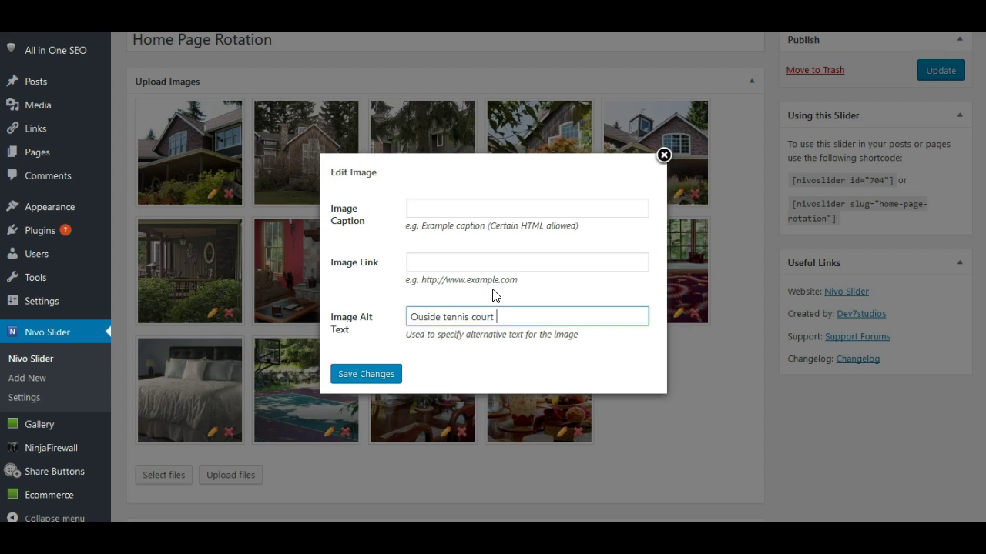
pyautogui.write('with a basketball hopp, surrounded by grass and trees')
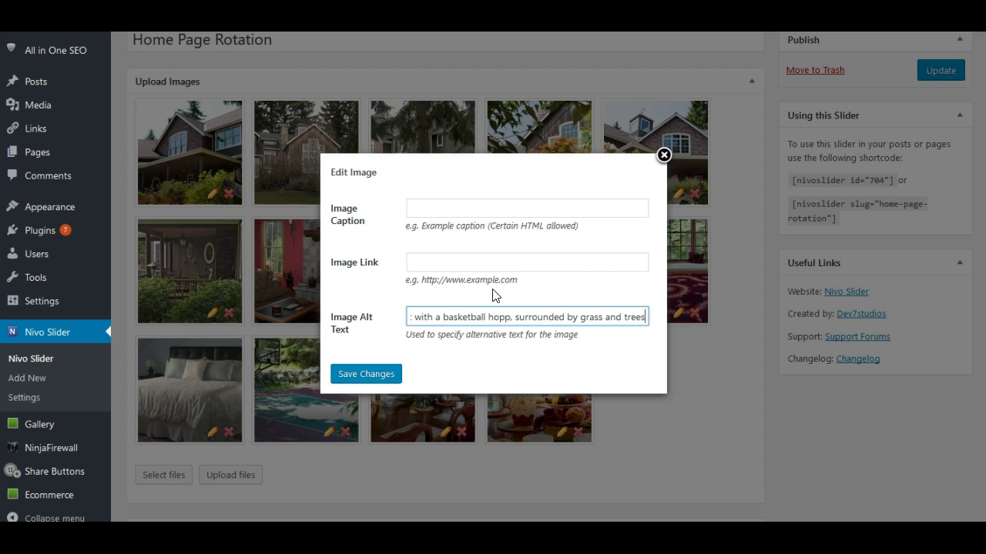
pyautogui.click(372, 376)
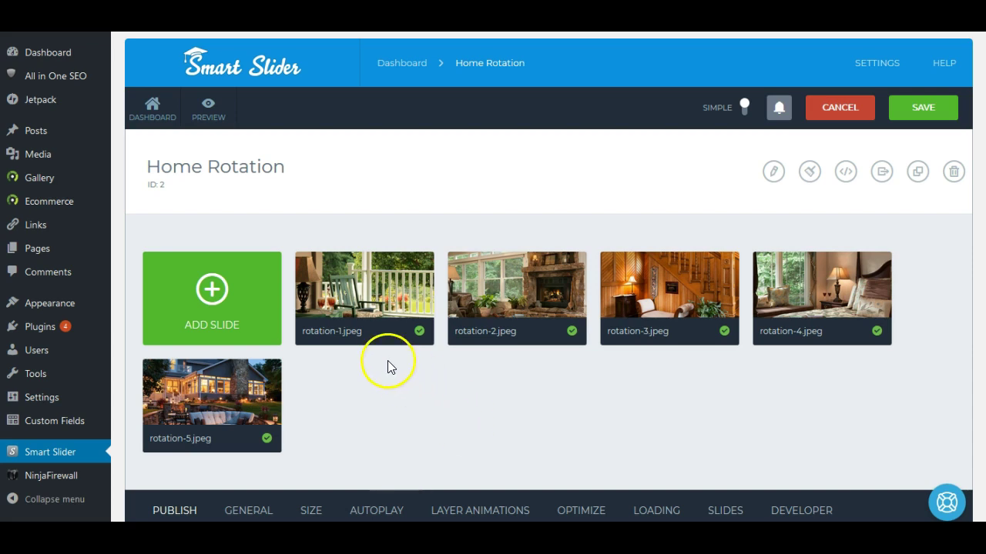
# Step: View the Home Rotation slider's five slides, rotation-1.jpeg through rotation-5.jpeg
pyautogui.moveTo(363, 317)
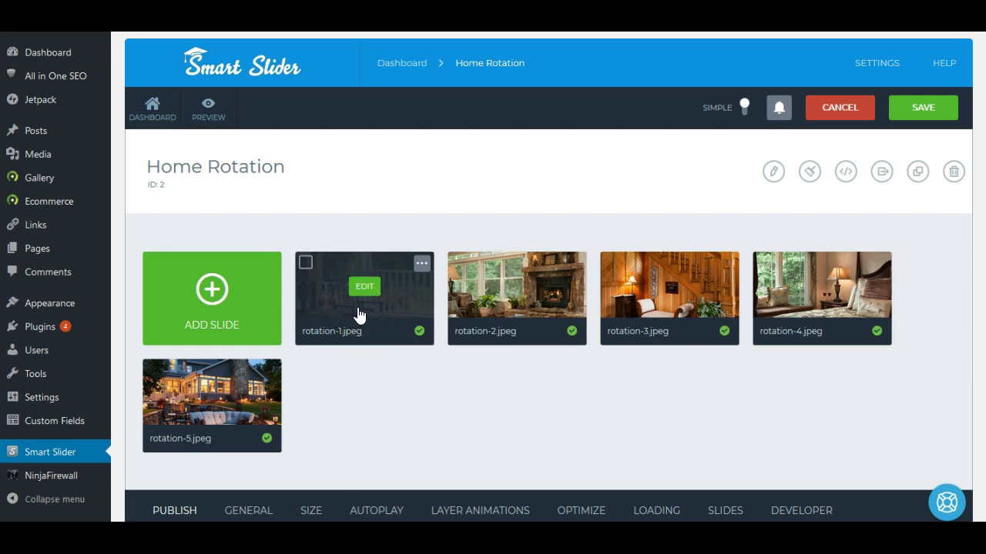
# Step: Open the rotation-1.jpeg porch slide in the Smart Slider slide editor
pyautogui.click(364, 290)
pyautogui.click(364, 295)
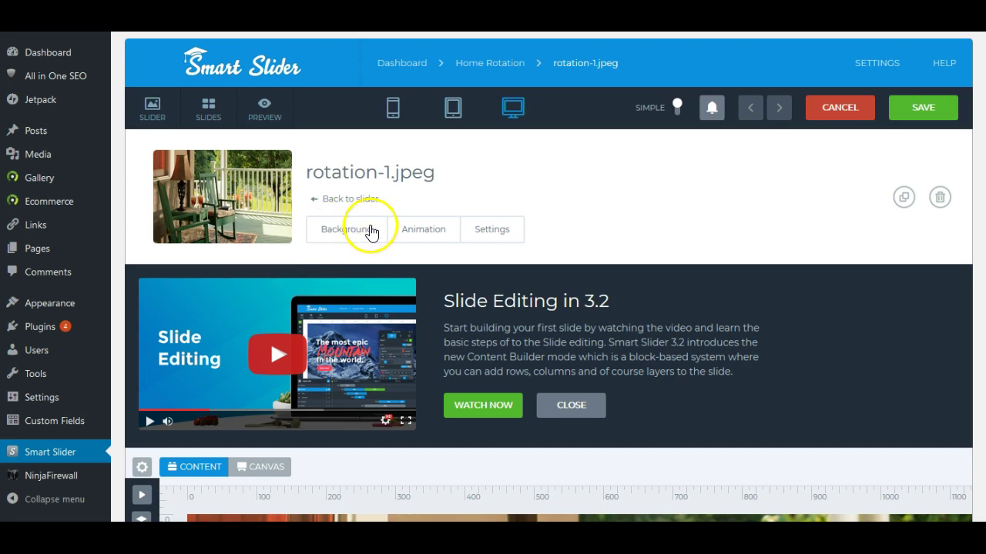
# Step: Enter a background alt tag describing rocking chairs, a light green floor and green landscaping
pyautogui.click(339, 235)
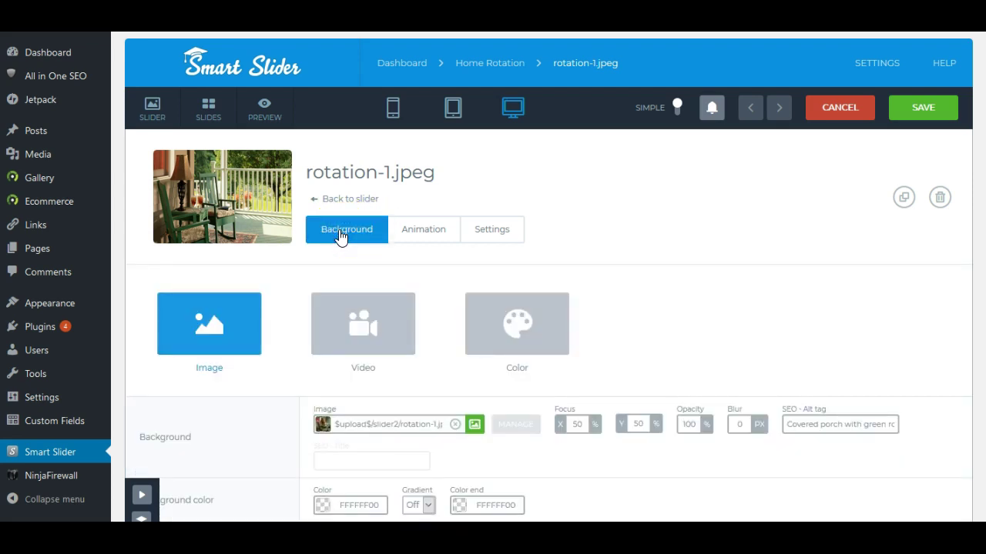
pyautogui.scroll(-3, 676, 249)
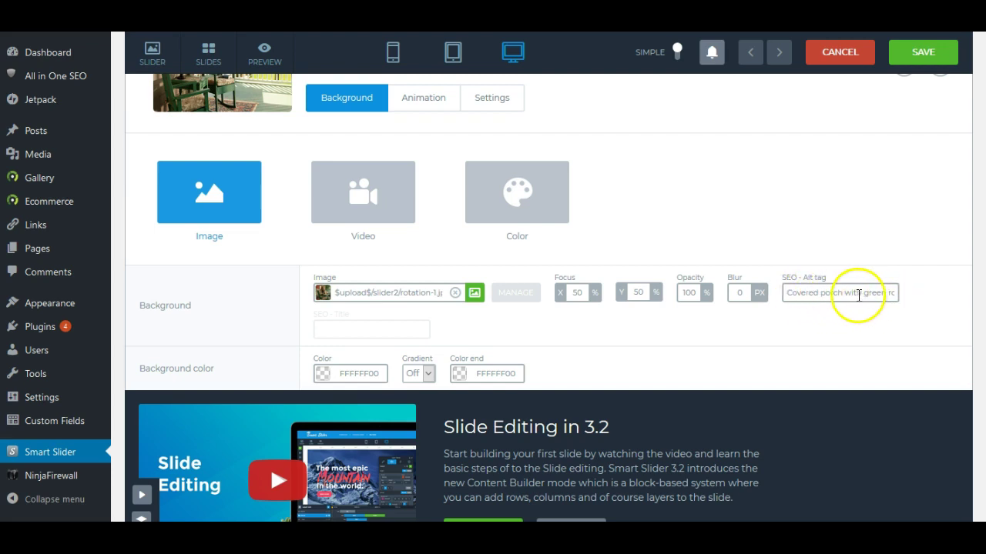
pyautogui.click(888, 293)
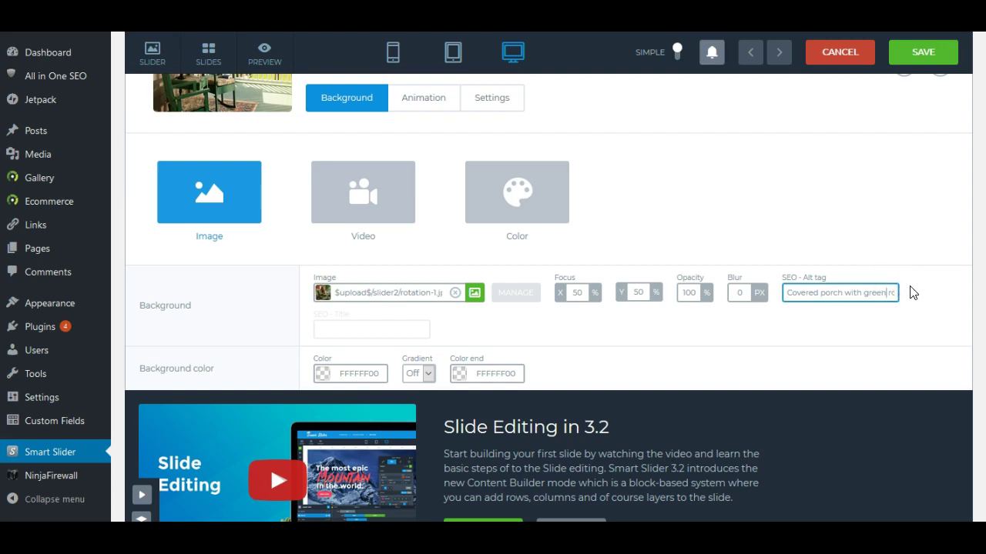
pyautogui.write('cking chairs, light green painting floor, surrounded by green landscaping')
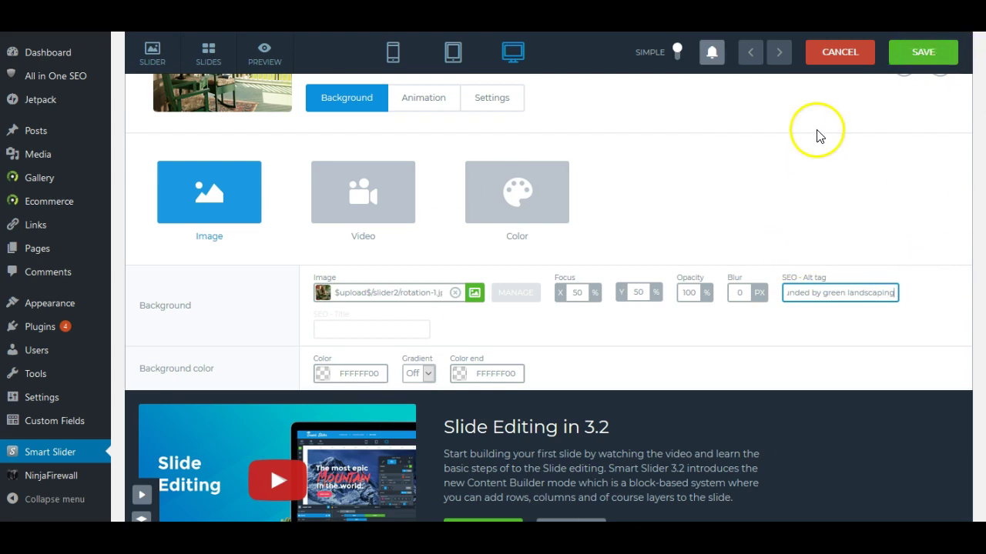
# Step: Reopen rotation-1.jpeg, confirm its background alt tag is kept, and save the slide
pyautogui.click(843, 60)
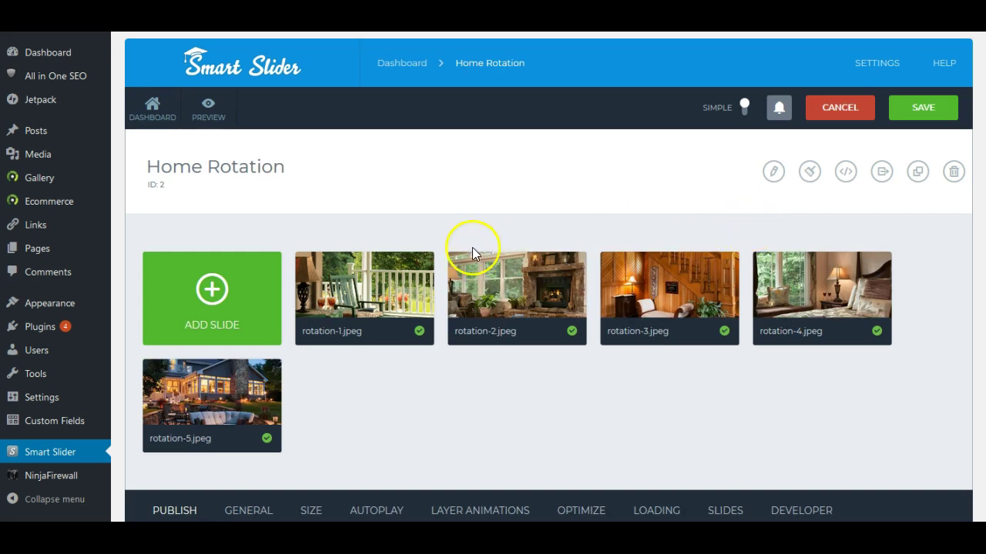
pyautogui.moveTo(358, 285)
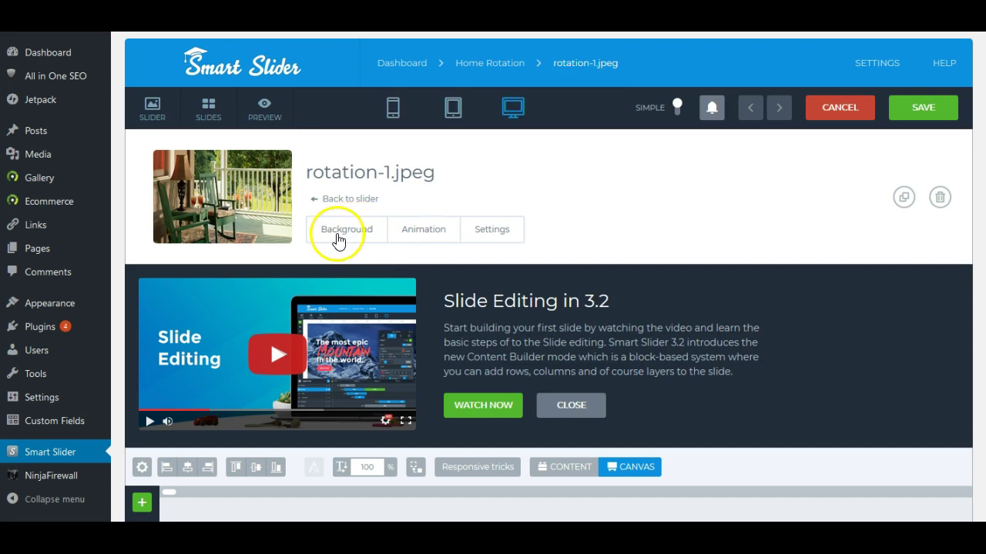
pyautogui.click(341, 234)
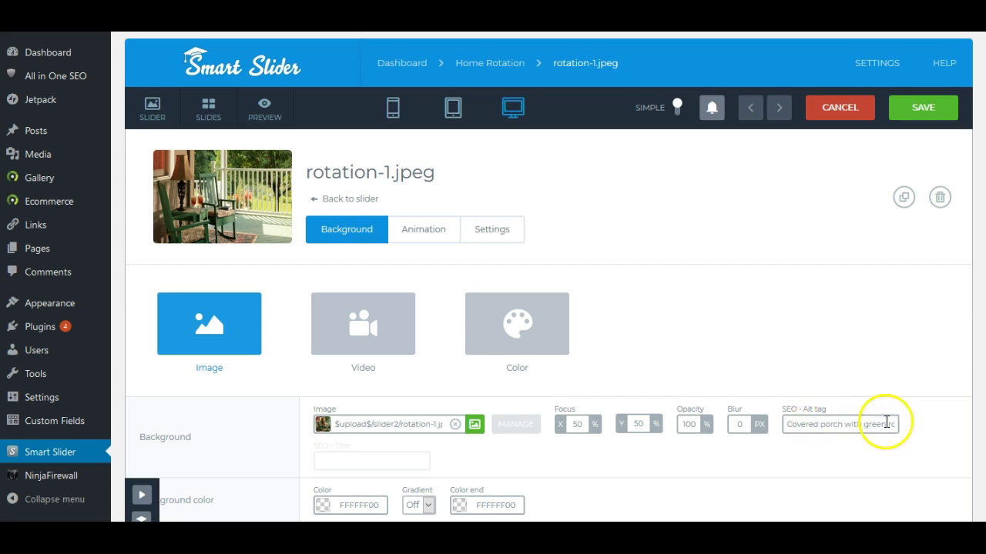
pyautogui.click(921, 107)
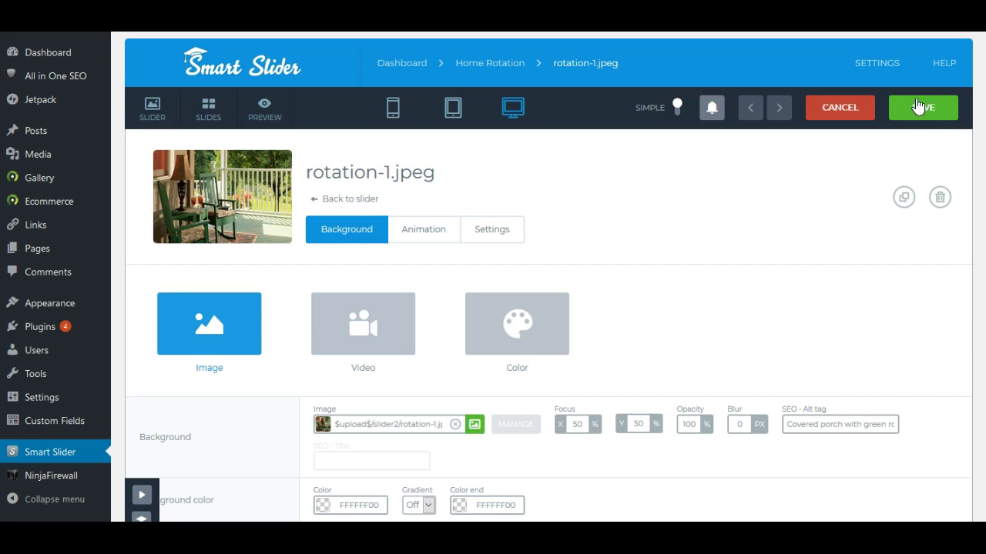
pyautogui.click(921, 110)
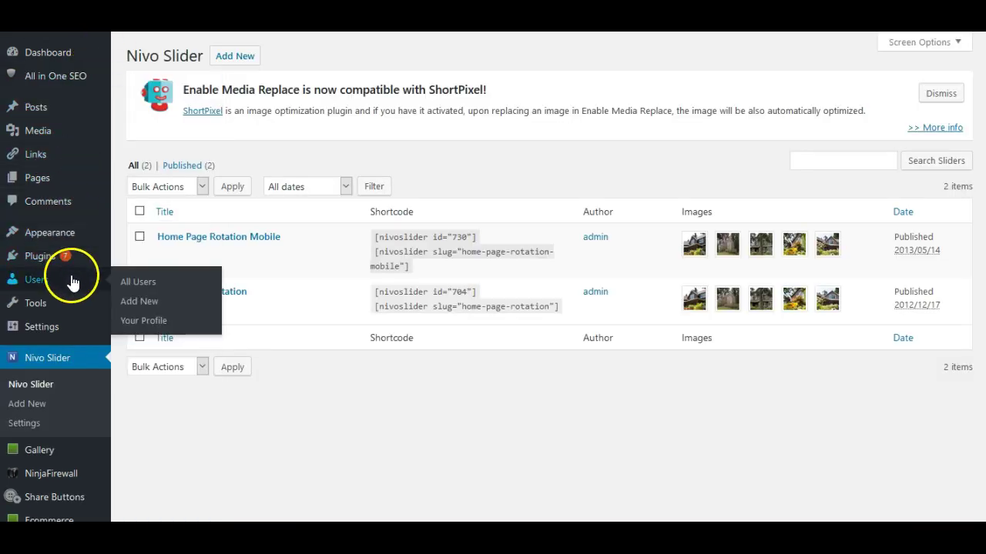
# Step: Open Gallery > Manage Galleries to list the hideawaylodgebnb gallery
pyautogui.moveTo(23, 453)
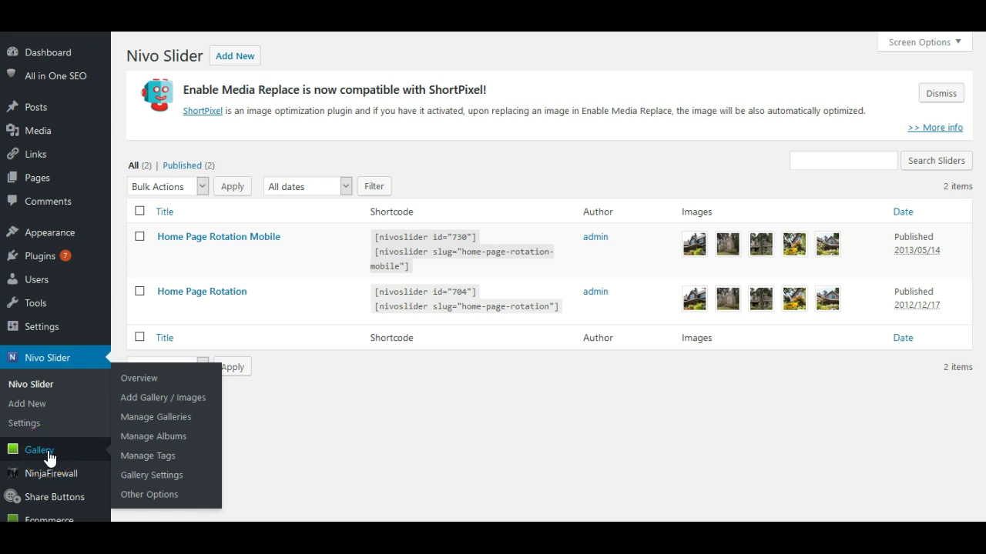
pyautogui.click(160, 418)
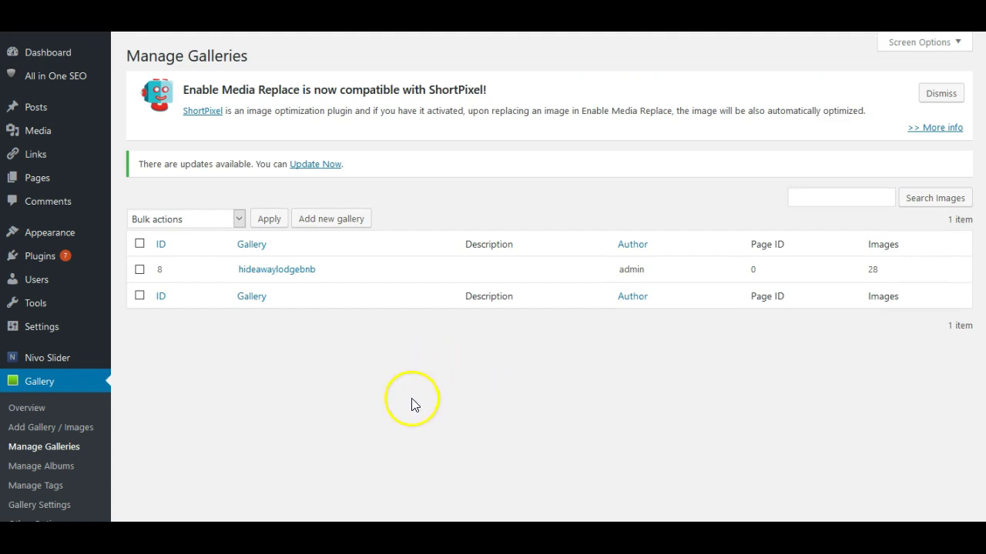
# Step: Describe photogallery20.jpg as a burgundy-covered bed in a white-walled room with ceiling fan, and save
pyautogui.click(265, 271)
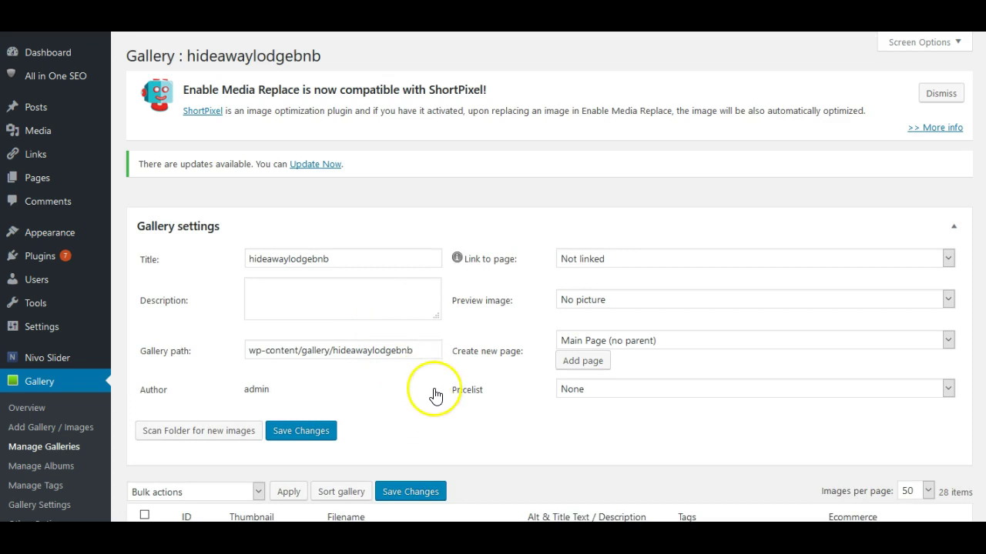
pyautogui.scroll(-1, 434, 404)
pyautogui.scroll(-4, 435, 401)
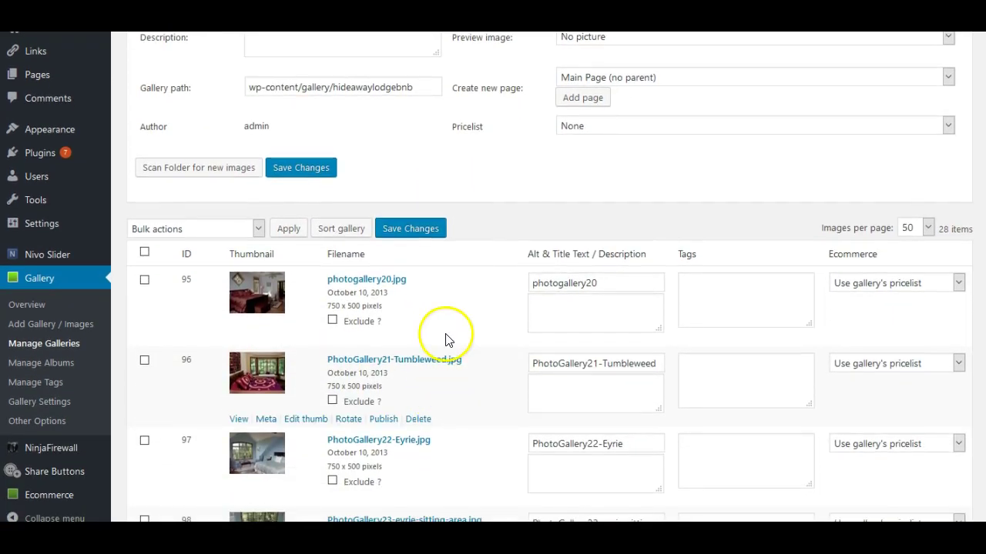
pyautogui.click(554, 304)
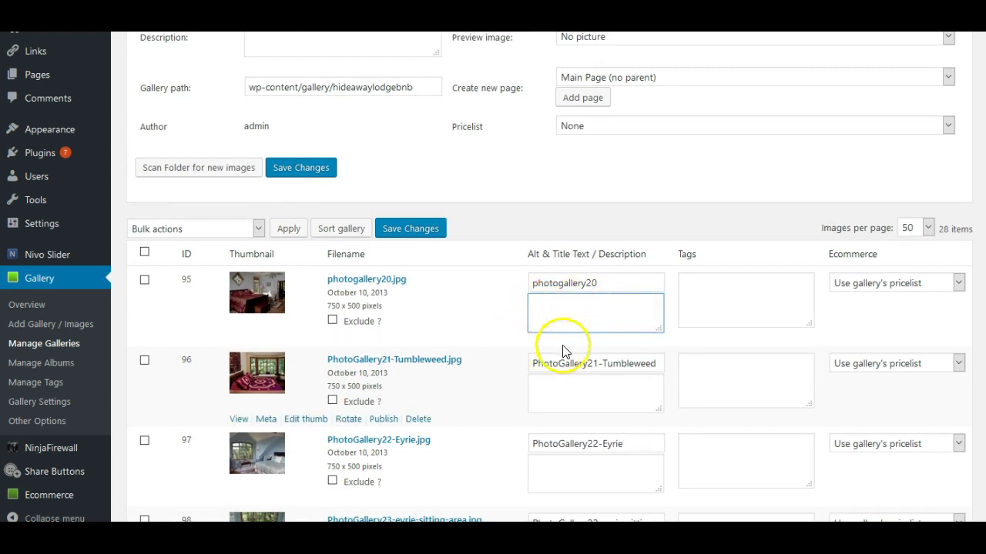
pyautogui.click(620, 307)
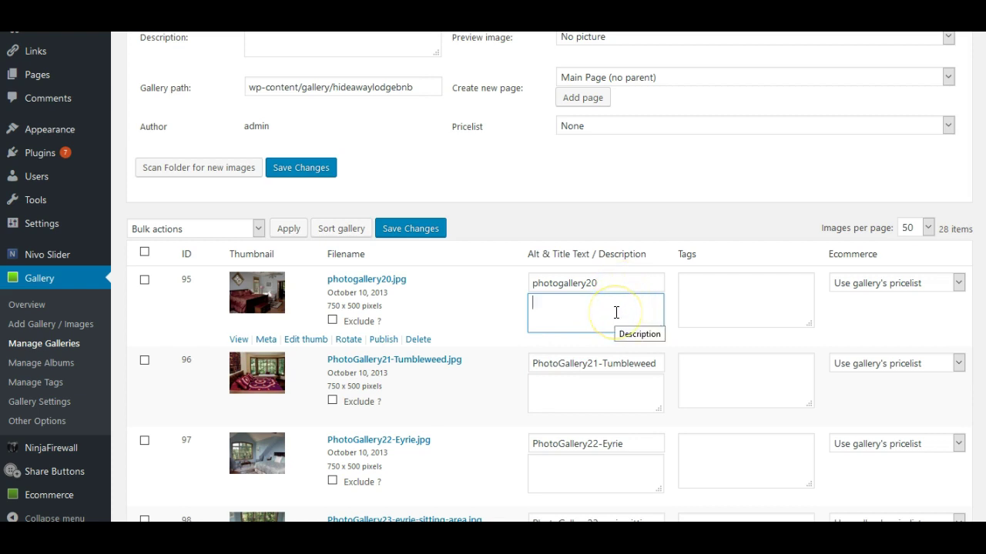
pyautogui.click(617, 314)
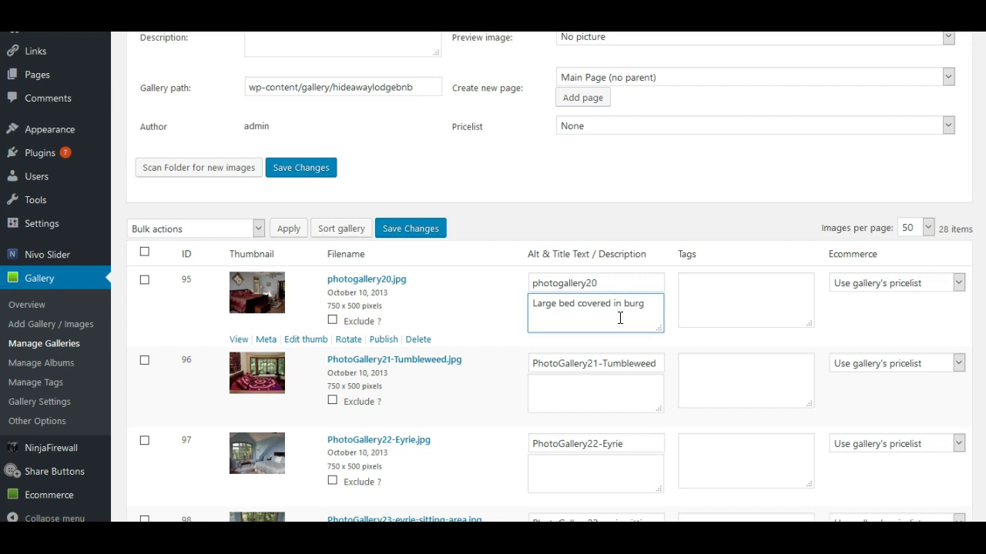
pyautogui.write('ndy')
pyautogui.press('BackSpace')
pyautogui.press('BackSpace')
pyautogui.press('BackSpace')
pyautogui.write('dy bedding in a bedro')
pyautogui.write('om wi')
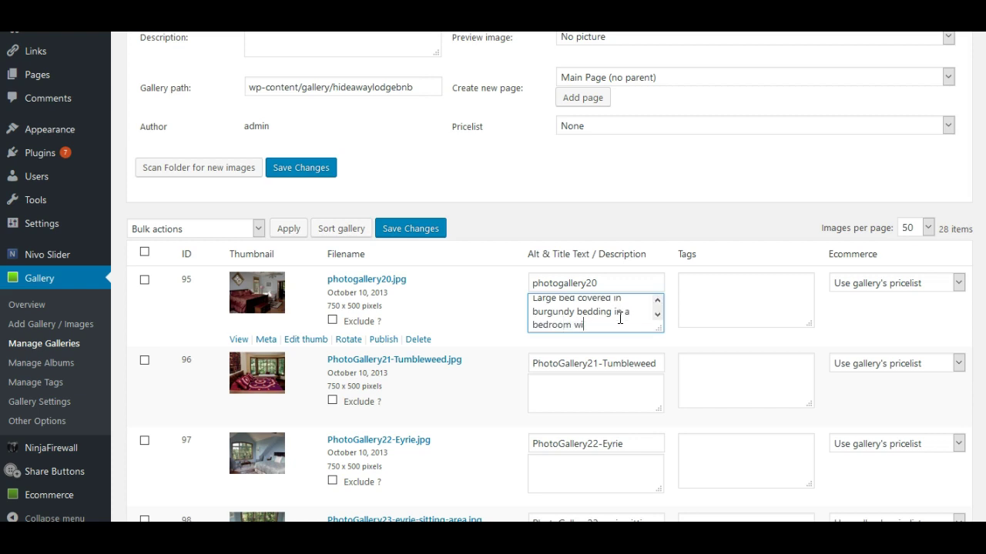
pyautogui.write('th white walls and a ceiling fan.')
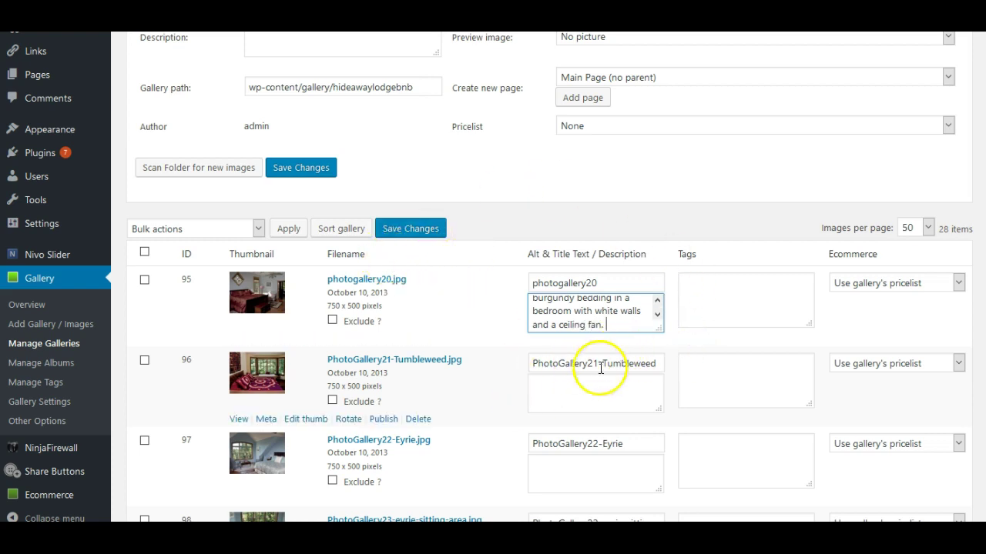
pyautogui.click(417, 234)
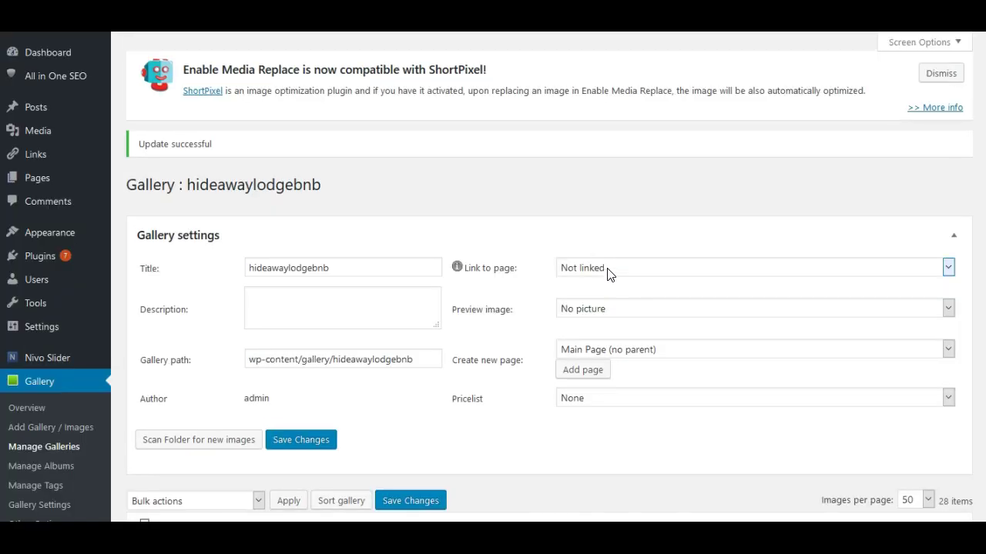
pyautogui.scroll(-3, 628, 270)
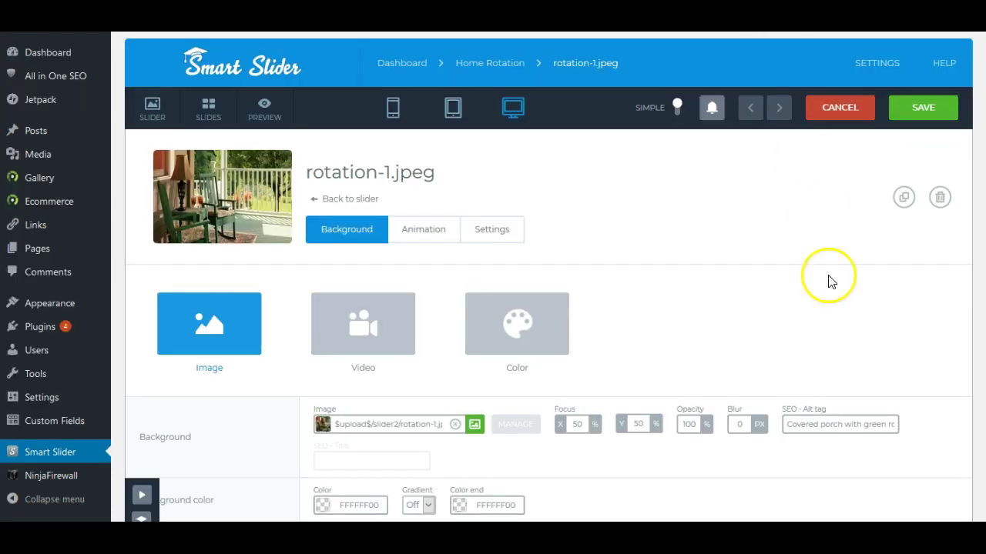
# Step: Open the Bed and Breakfast Photos gallery from Manage Galleries to see its 15 images
pyautogui.moveTo(28, 189)
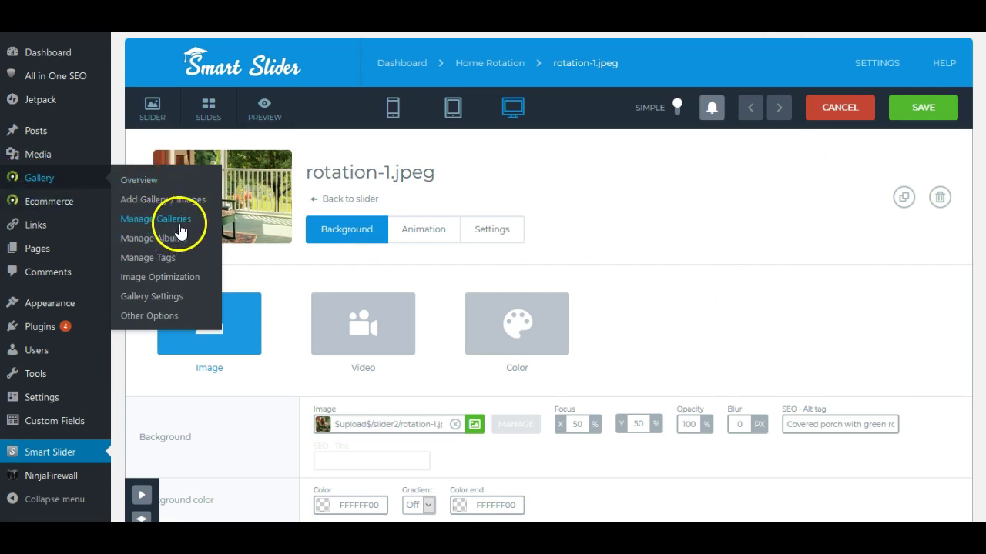
pyautogui.click(178, 223)
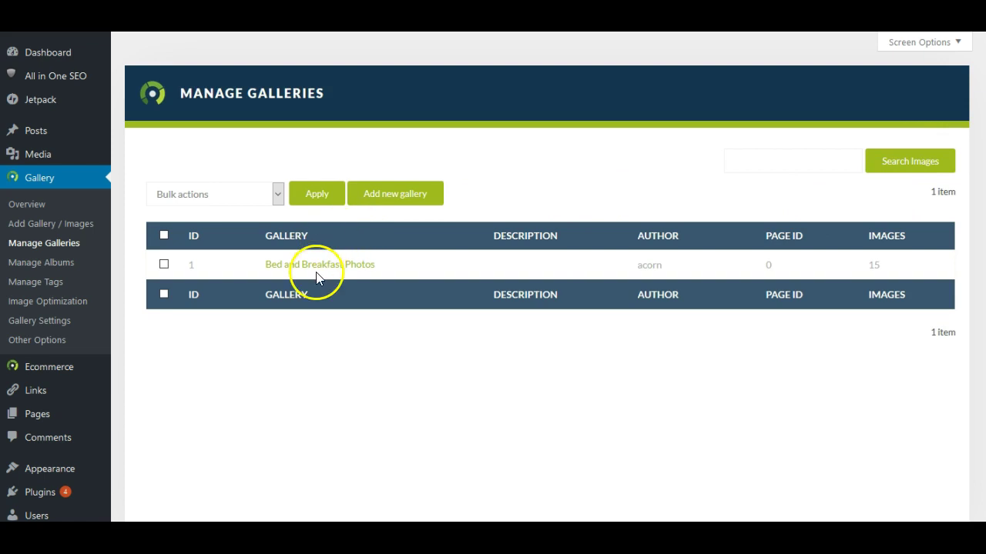
pyautogui.click(321, 270)
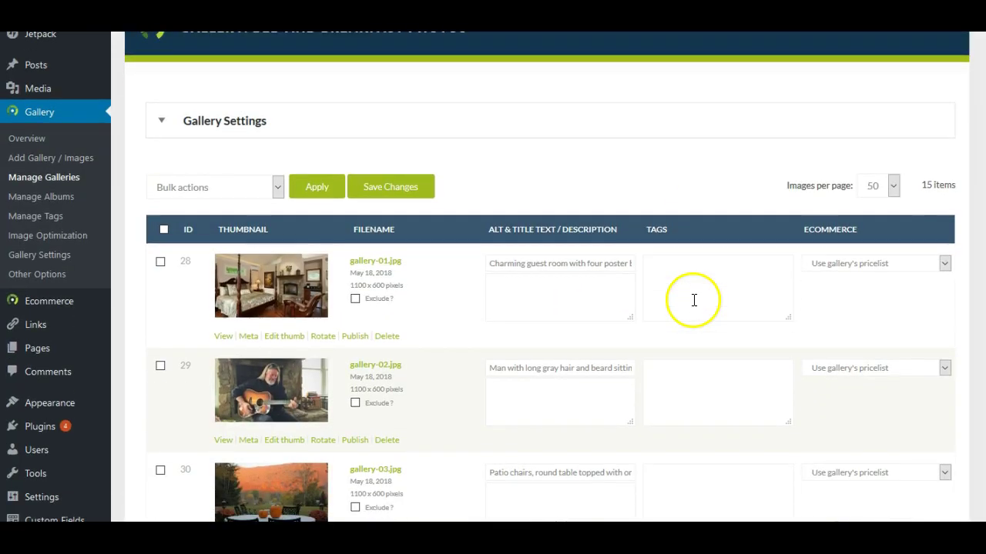
pyautogui.click(602, 257)
pyautogui.moveTo(490, 262); pyautogui.dragTo(680, 264)
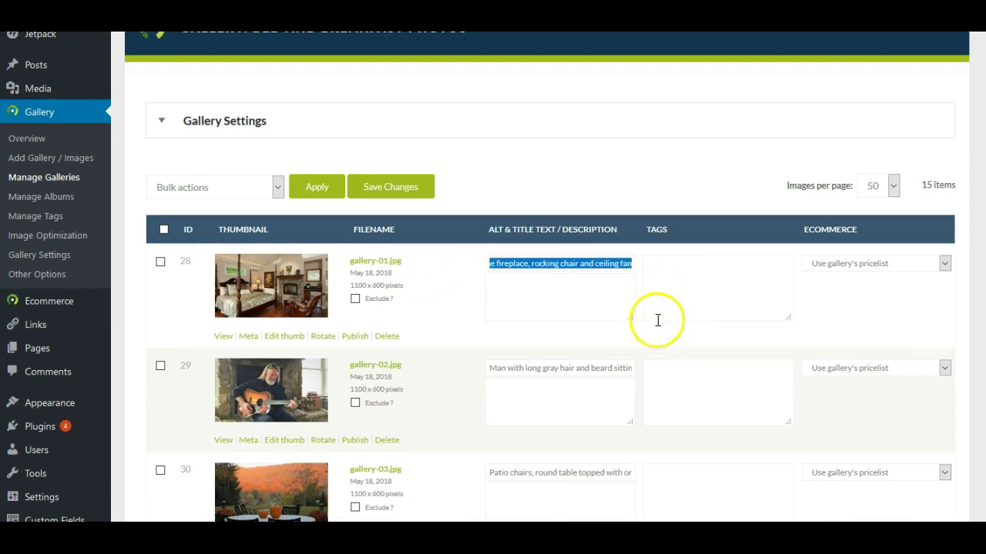
pyautogui.click(576, 262)
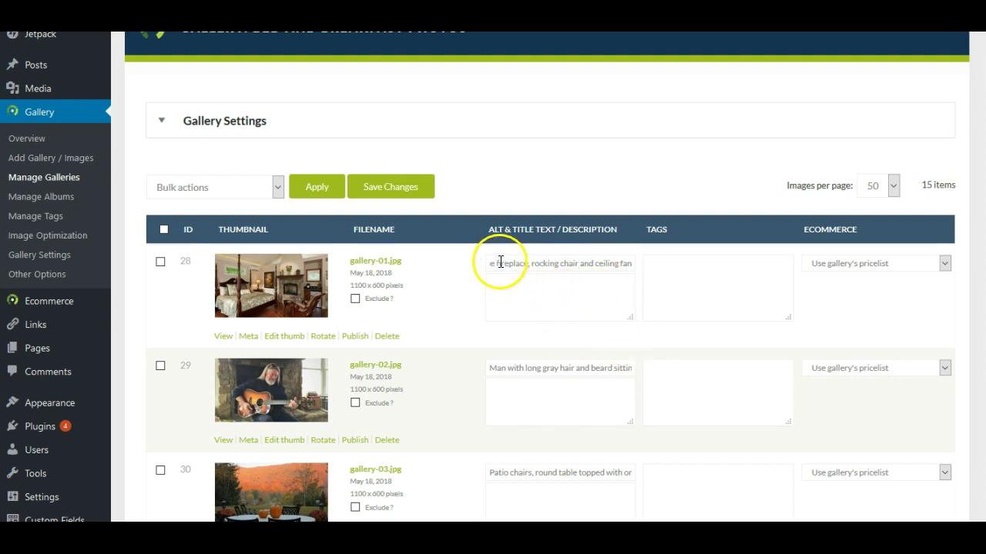
pyautogui.press('Home')
pyautogui.click(548, 263)
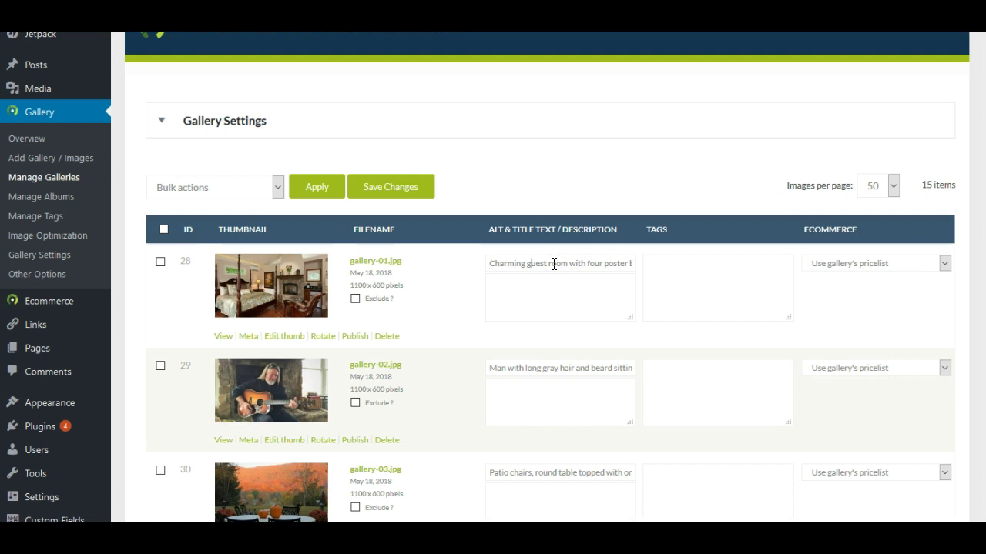
pyautogui.press('Right')
pyautogui.press('Right')
pyautogui.press('Right')
pyautogui.press('Right')
pyautogui.press('Right')
pyautogui.press('Right')
pyautogui.press('Right')
pyautogui.press('Right')
pyautogui.press('Right')
pyautogui.press('Right')
pyautogui.press('Right')
pyautogui.press('Right')
pyautogui.press('Right')
pyautogui.press('Right')
pyautogui.press('Right')
pyautogui.press('Right')
pyautogui.press('Right')
pyautogui.press('Right')
pyautogui.press('Right')
pyautogui.press('Right')
pyautogui.press('Right')
pyautogui.press('Right')
pyautogui.press('Right')
pyautogui.press('Right')
pyautogui.press('Right')
pyautogui.press('Right')
pyautogui.press('Right')
pyautogui.press('Right')
pyautogui.press('Right')
pyautogui.press('Right')
pyautogui.press('Right')
pyautogui.press('Right')
pyautogui.press('Right')
pyautogui.press('Right')
pyautogui.press('Right')
pyautogui.press('Right')
pyautogui.press('Right')
pyautogui.press('Right')
pyautogui.press('Right')
pyautogui.press('Right')
pyautogui.click(548, 287)
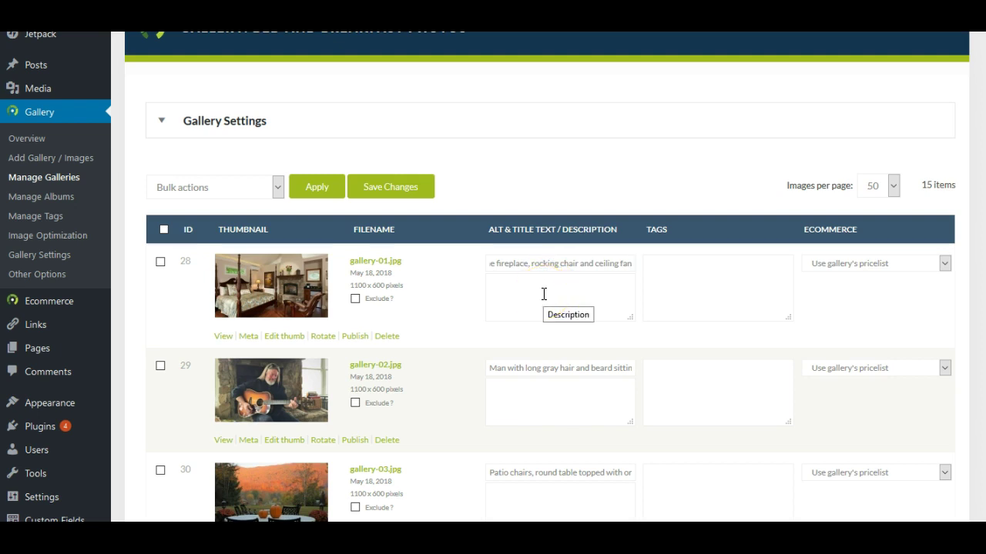
pyautogui.click(532, 282)
pyautogui.click(327, 157)
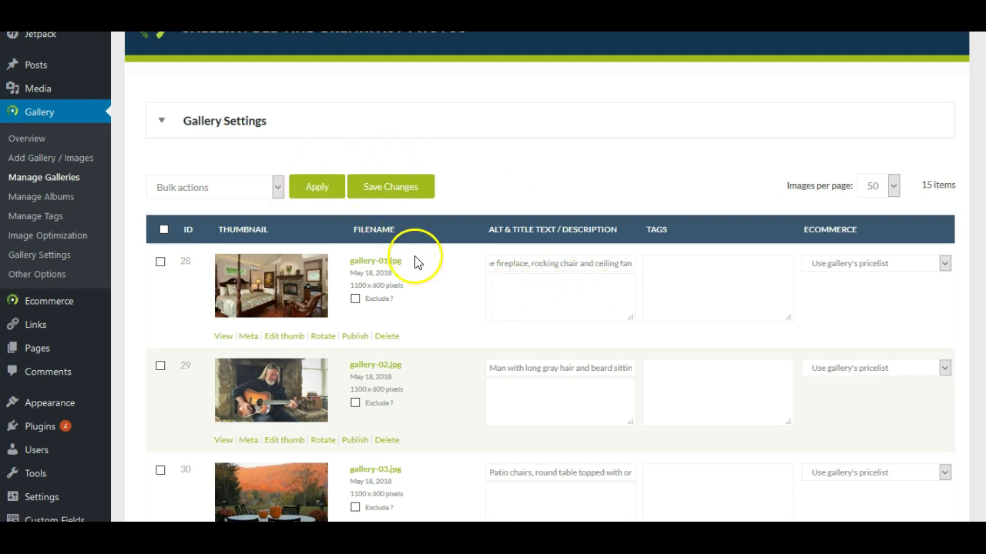
pyautogui.click(426, 193)
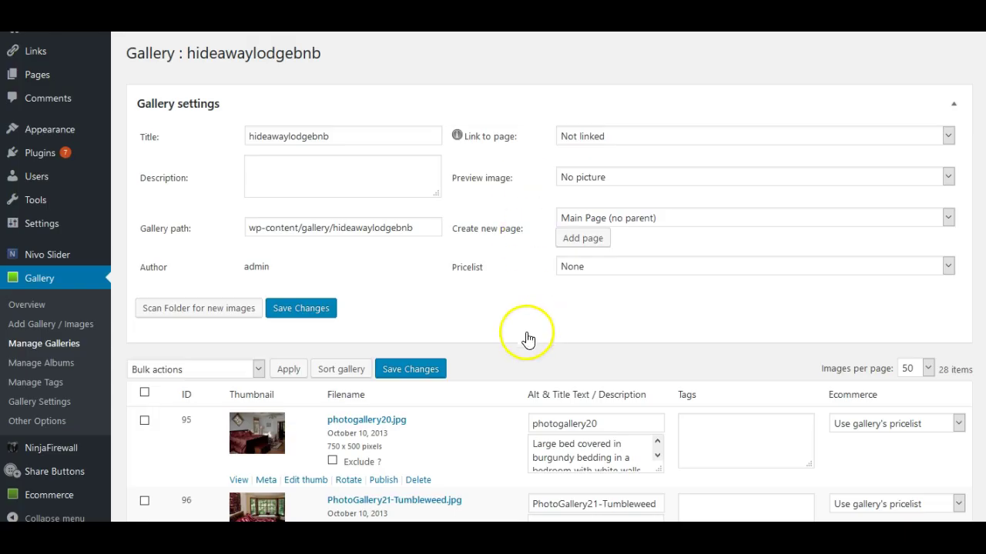
# Step: Replace photogallery20.jpg's alt text with the burgundy-bed description, emptying the description field
pyautogui.scroll(-1, 523, 341)
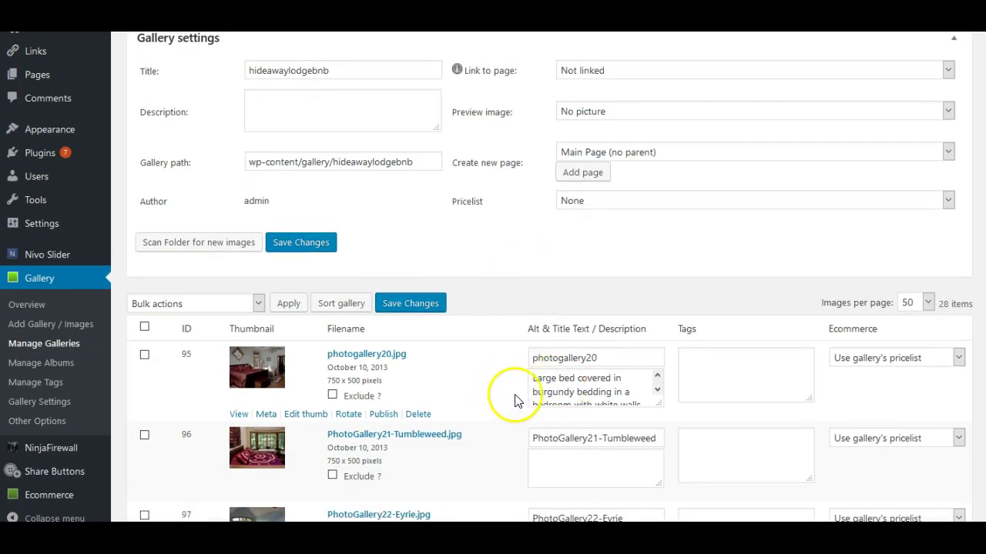
pyautogui.click(532, 358)
pyautogui.moveTo(532, 358); pyautogui.dragTo(623, 352)
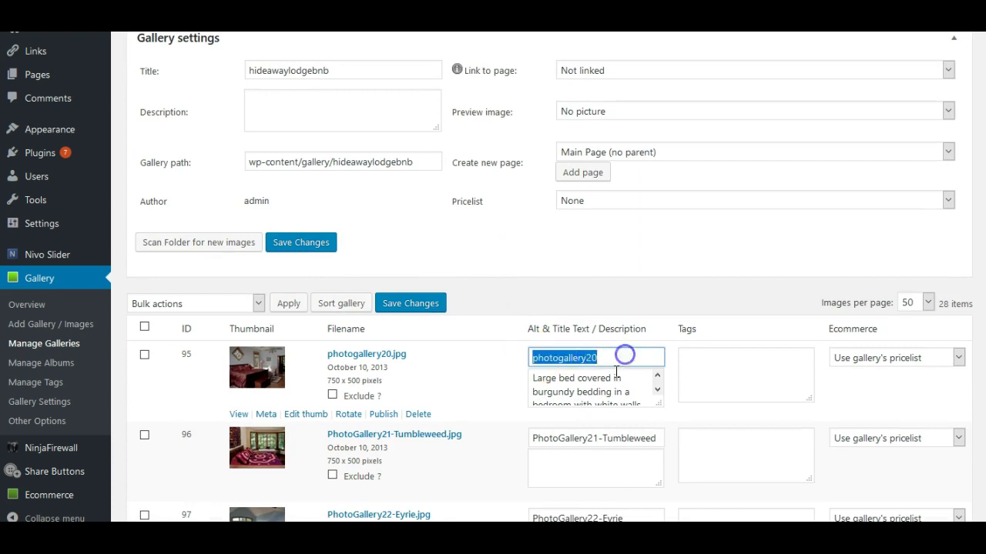
pyautogui.click(600, 382)
pyautogui.moveTo(534, 377); pyautogui.dragTo(666, 433)
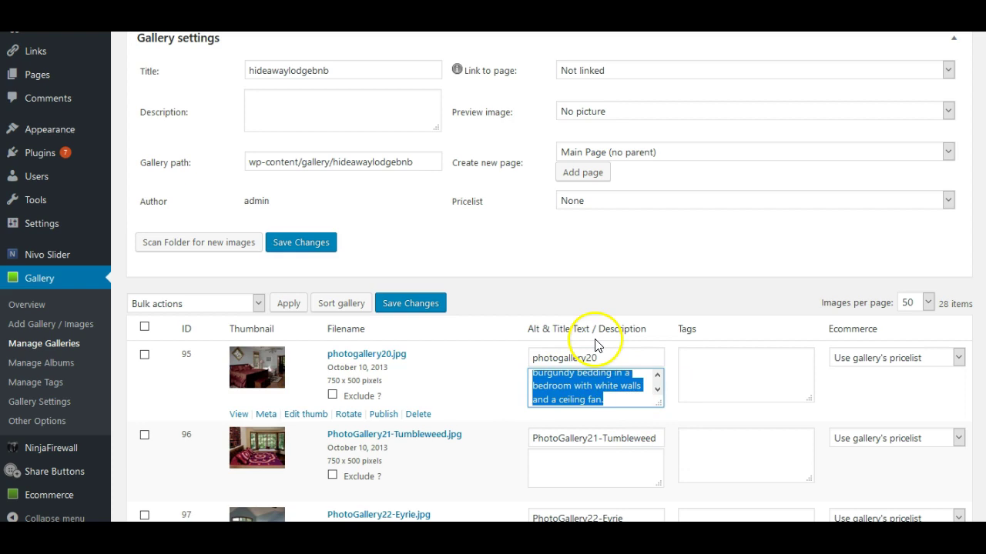
pyautogui.press('BackSpace')
pyautogui.doubleClick(544, 359)
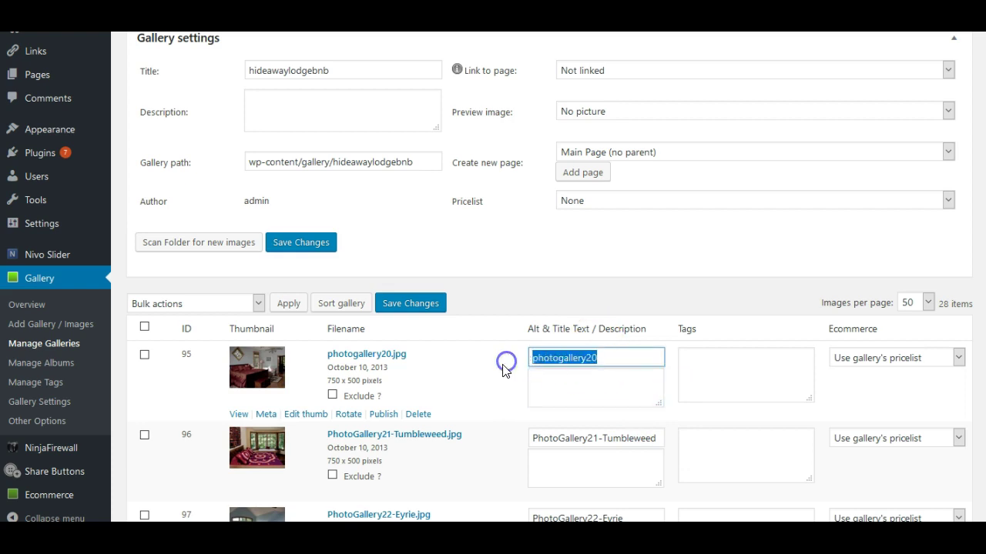
pyautogui.hotkey('ctrl', 'v')
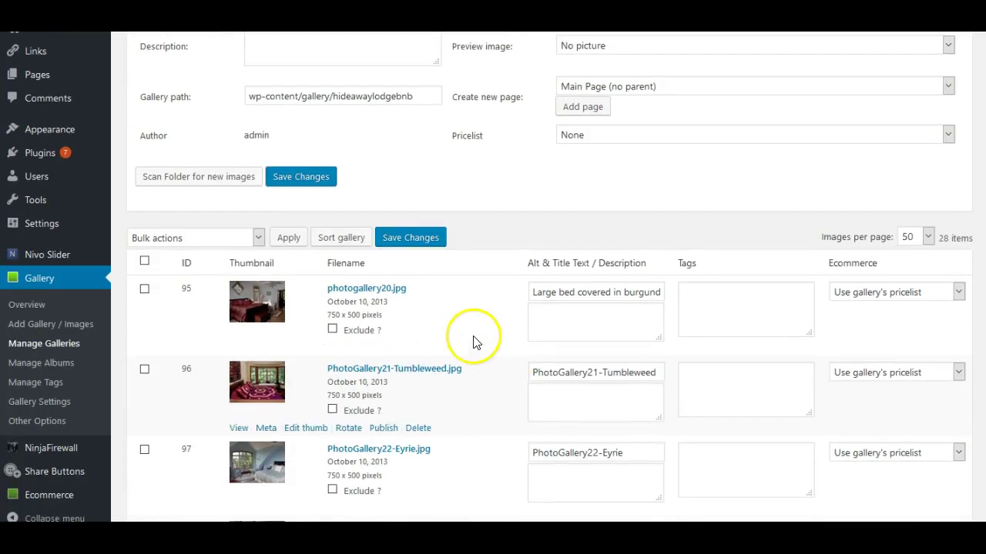
pyautogui.click(774, 204)
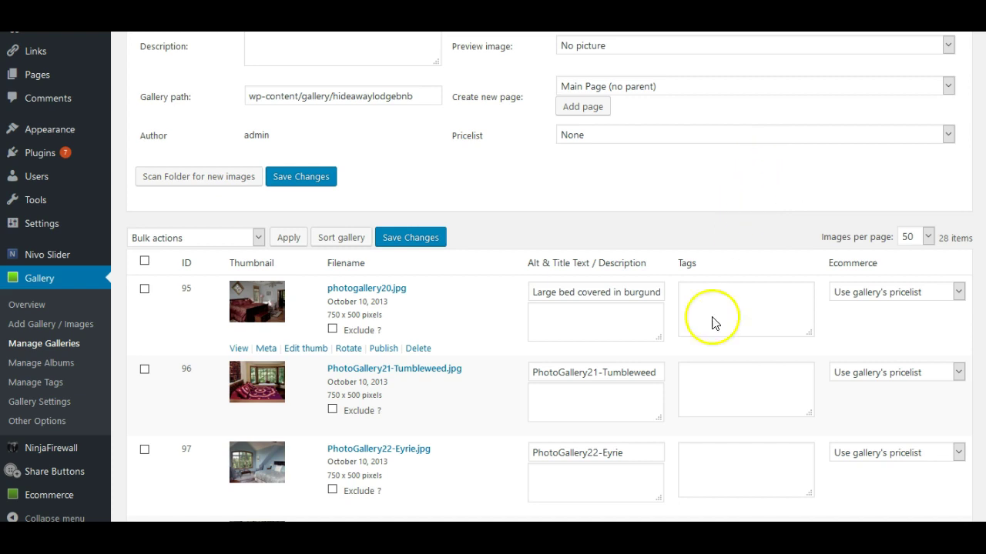